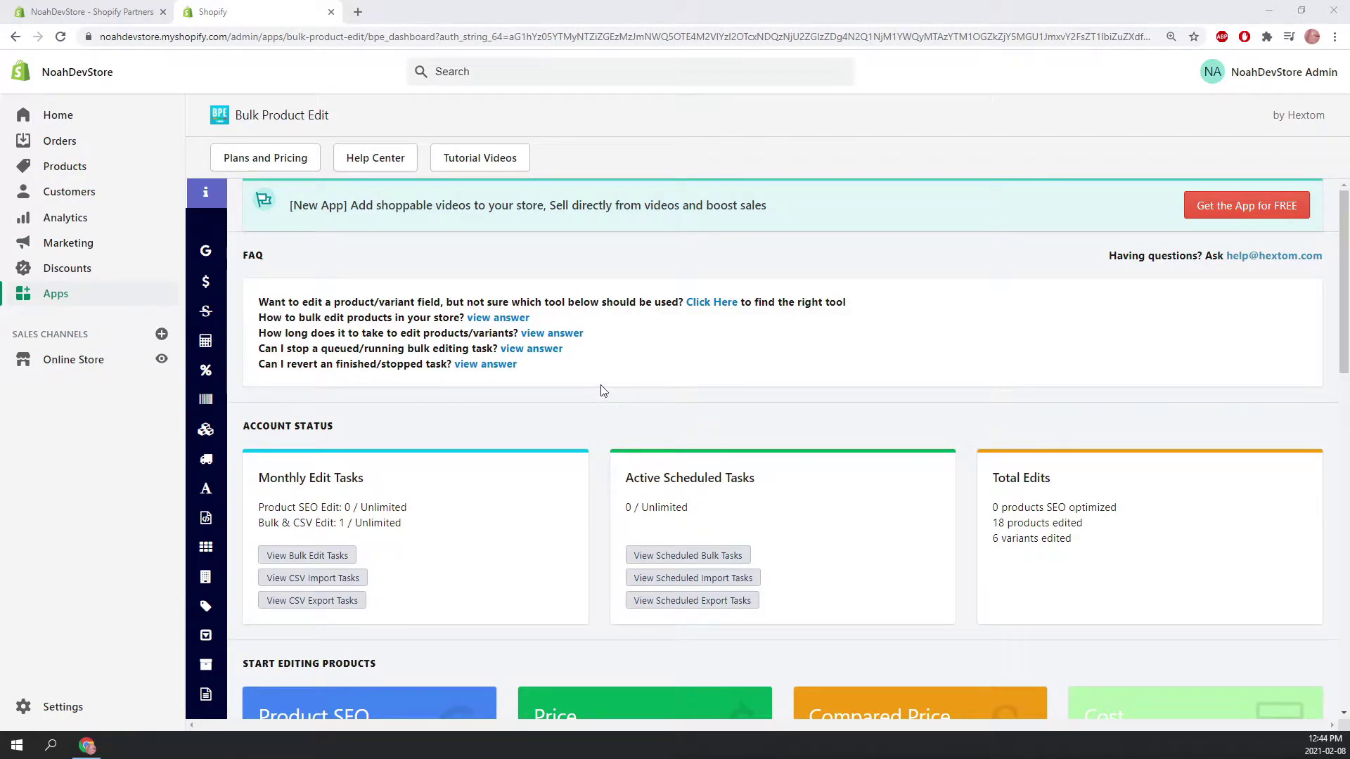
# - Look over the dashboard's totals of 18 products and 6 variants edited, with the sidebar menu expanded
pyautogui.moveTo(345, 116); pyautogui.dragTo(235, 116)
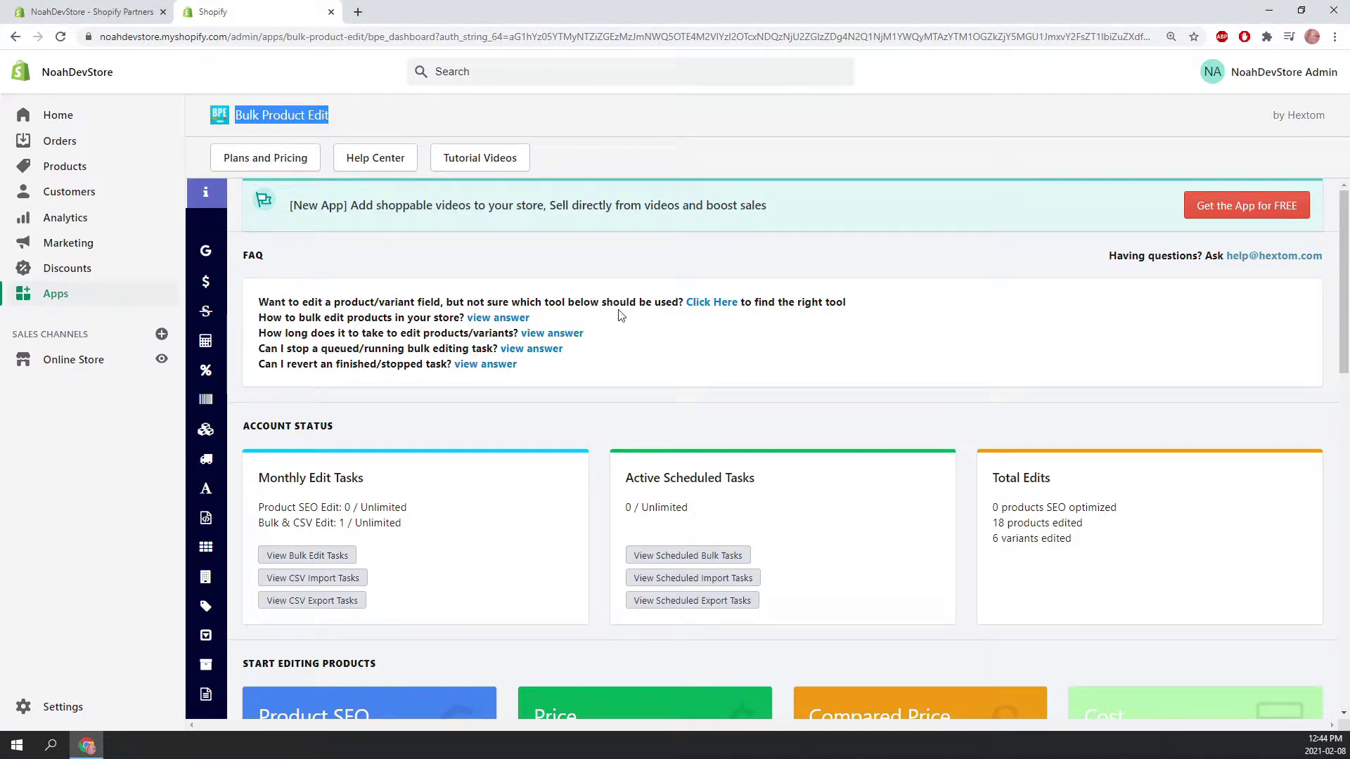
pyautogui.click(616, 337)
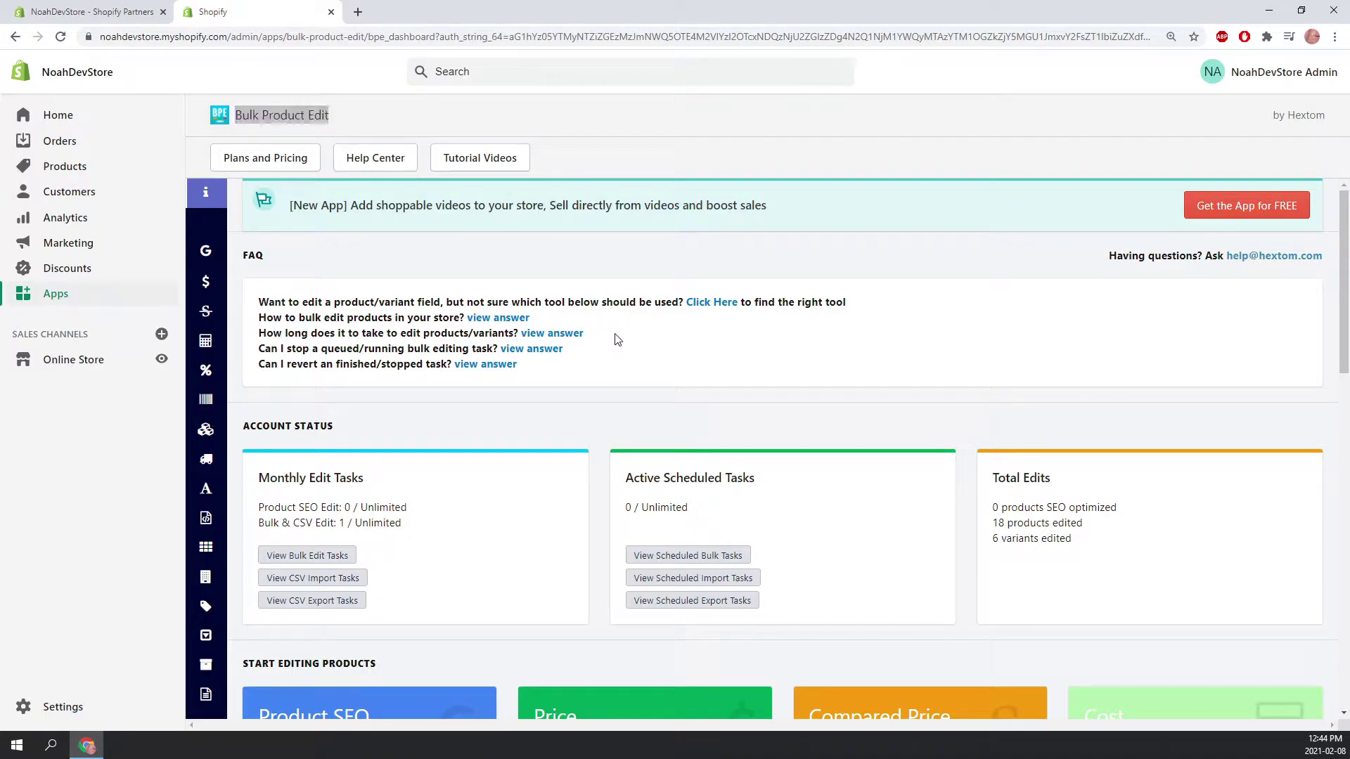
pyautogui.moveTo(211, 281)
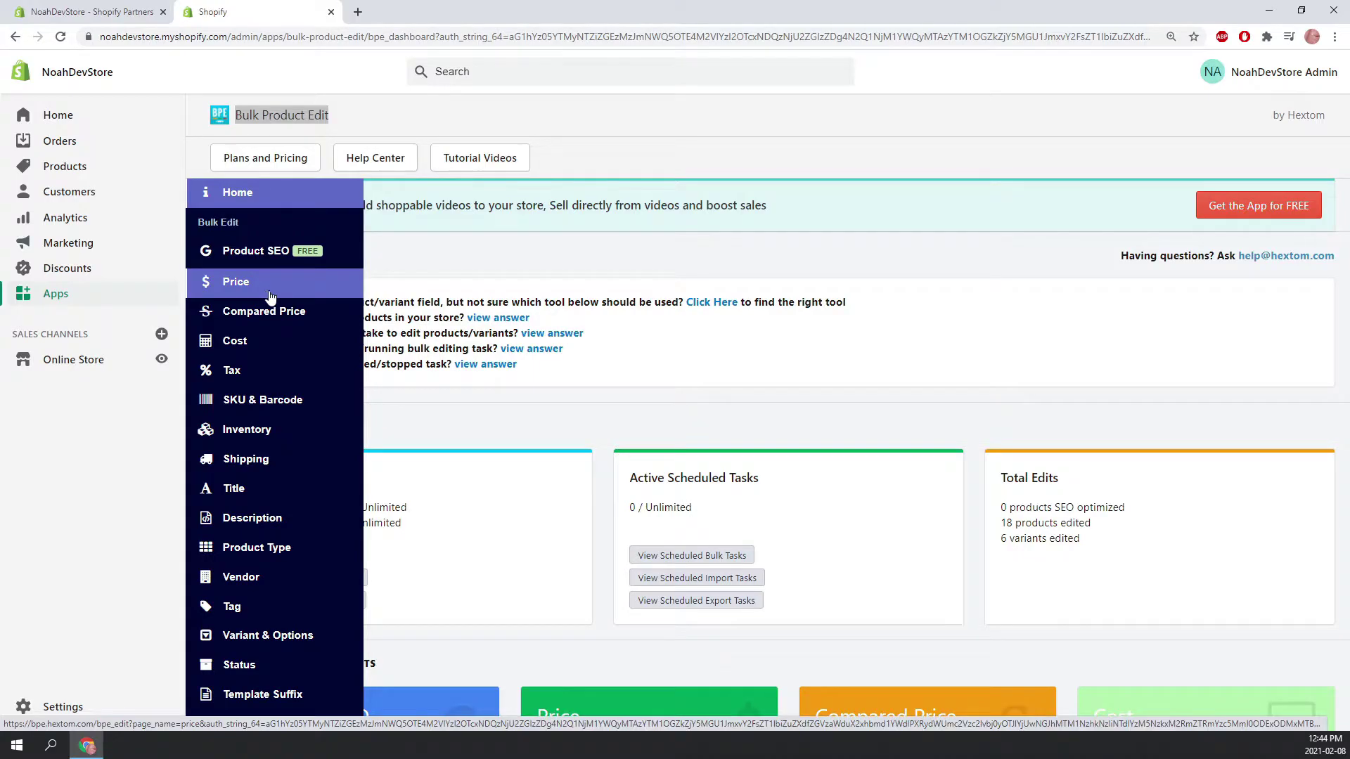
pyautogui.scroll(-2, 654, 563)
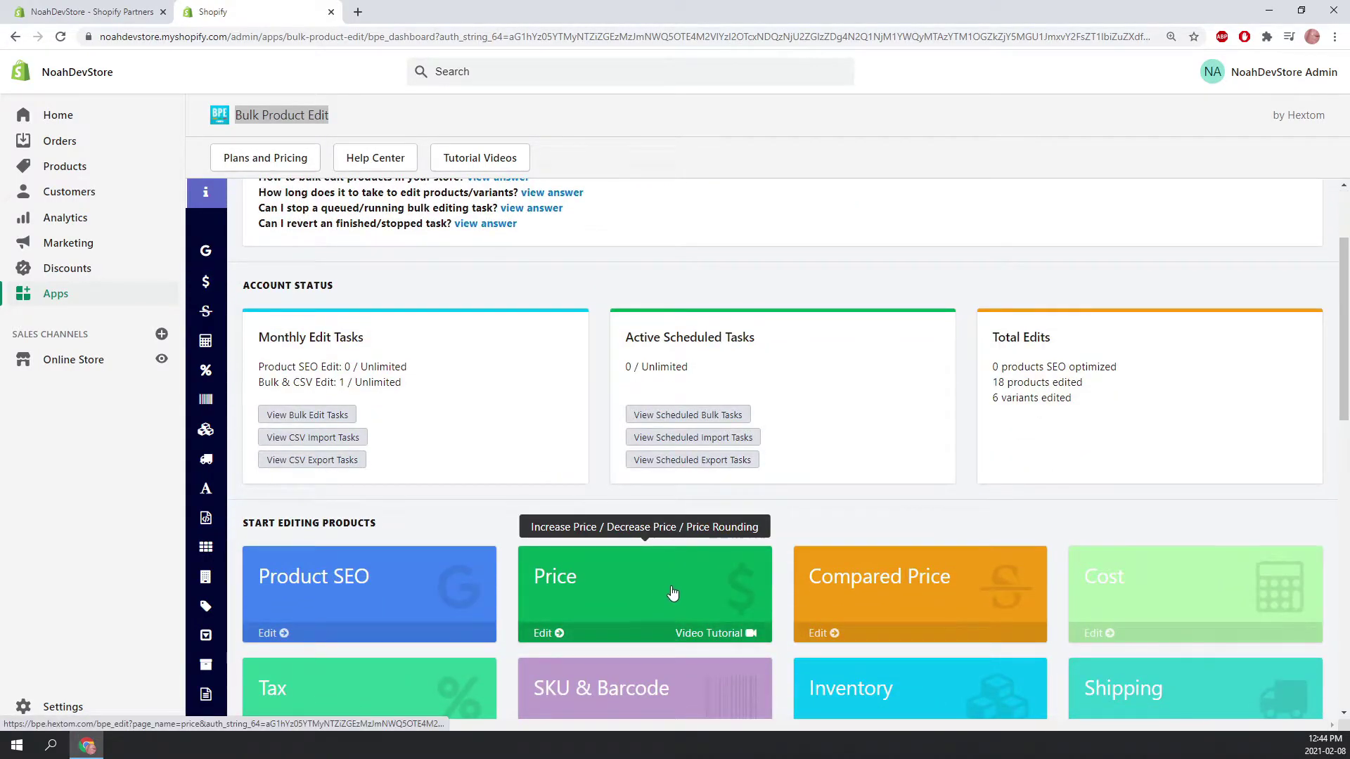
pyautogui.scroll(2, 664, 441)
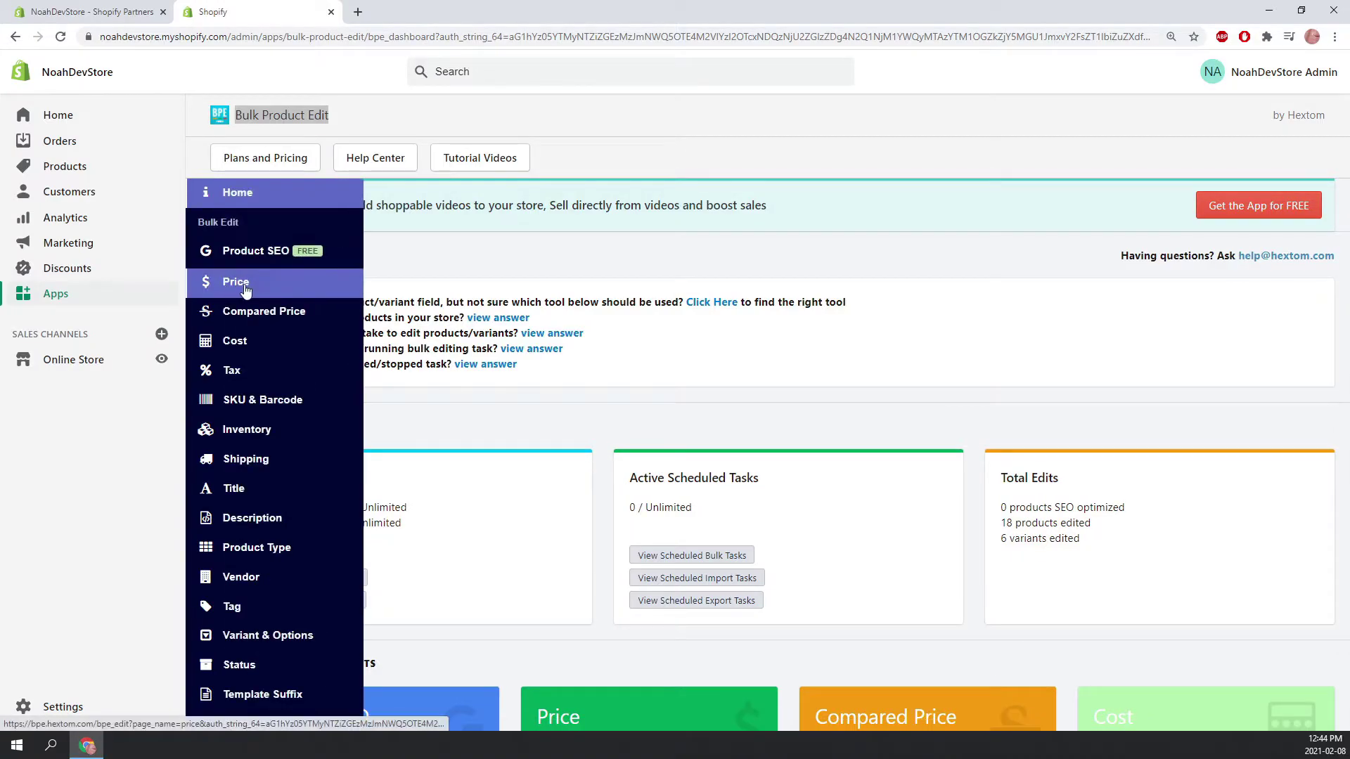
# - Open the bulk price editor, resync the store's collections and dismiss the Collection synced notice
pyautogui.click(234, 284)
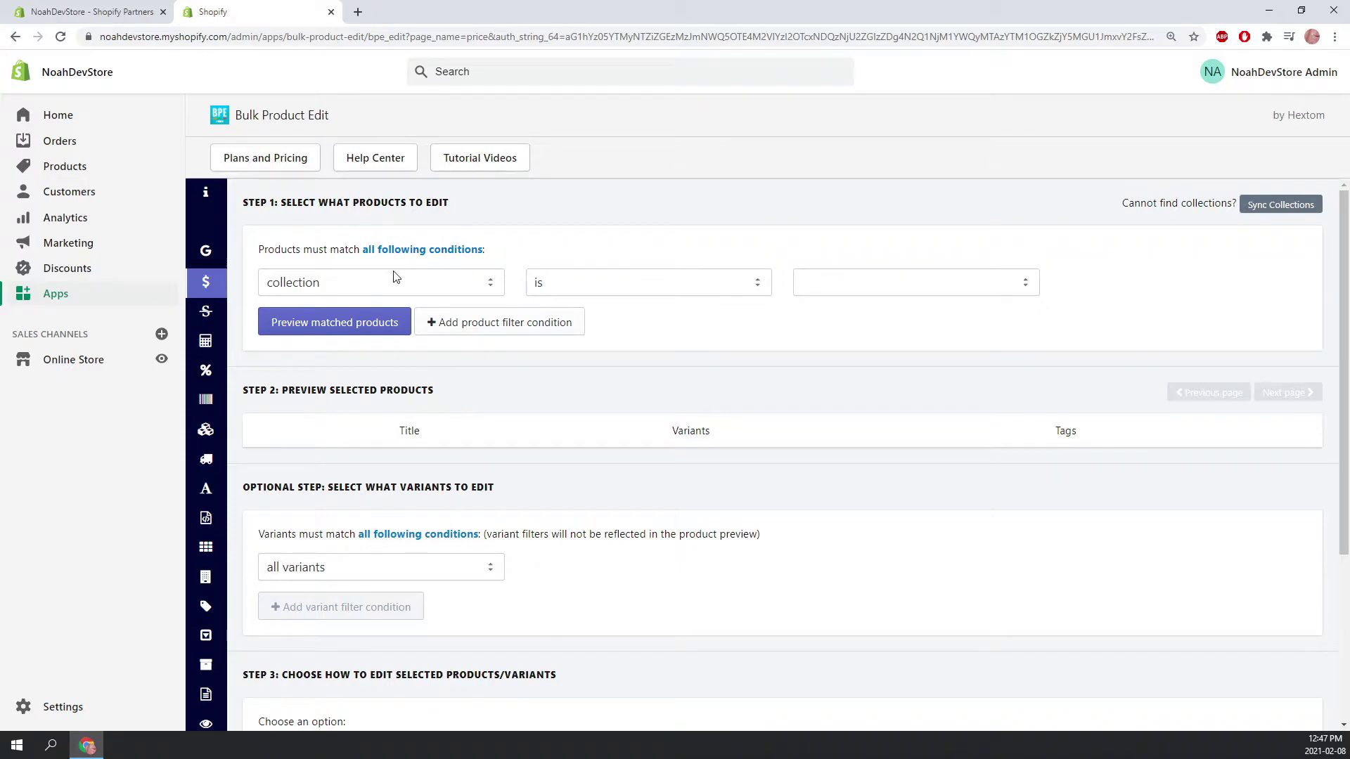
pyautogui.click(891, 290)
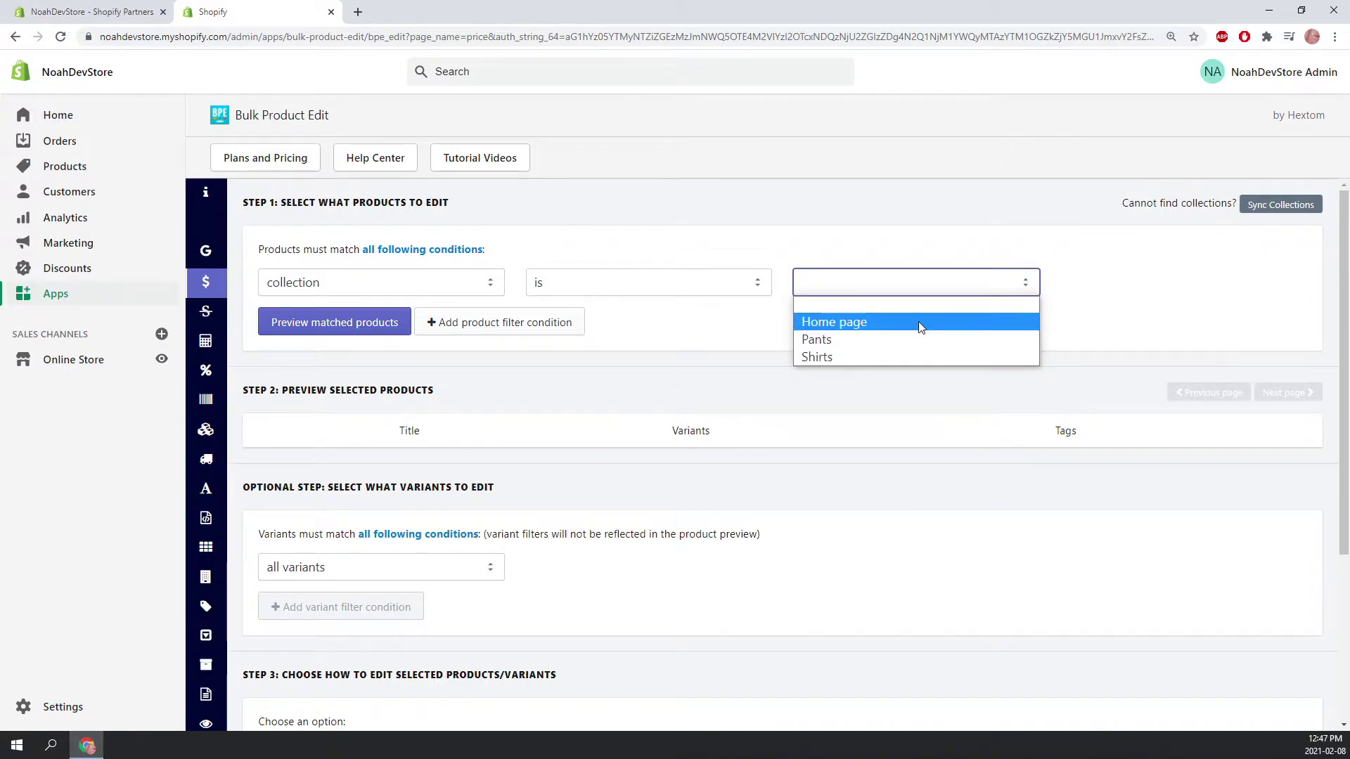
pyautogui.click(1082, 332)
pyautogui.click(1287, 208)
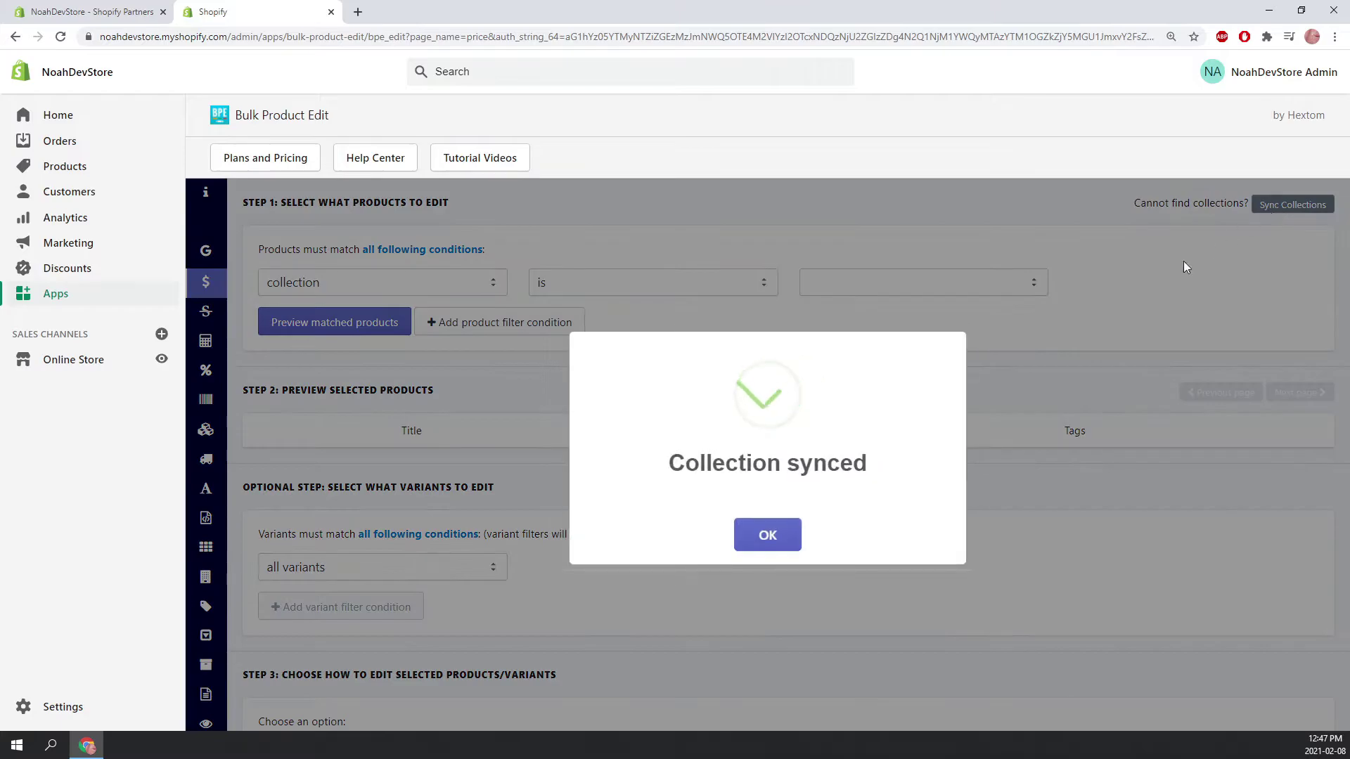
pyautogui.click(767, 536)
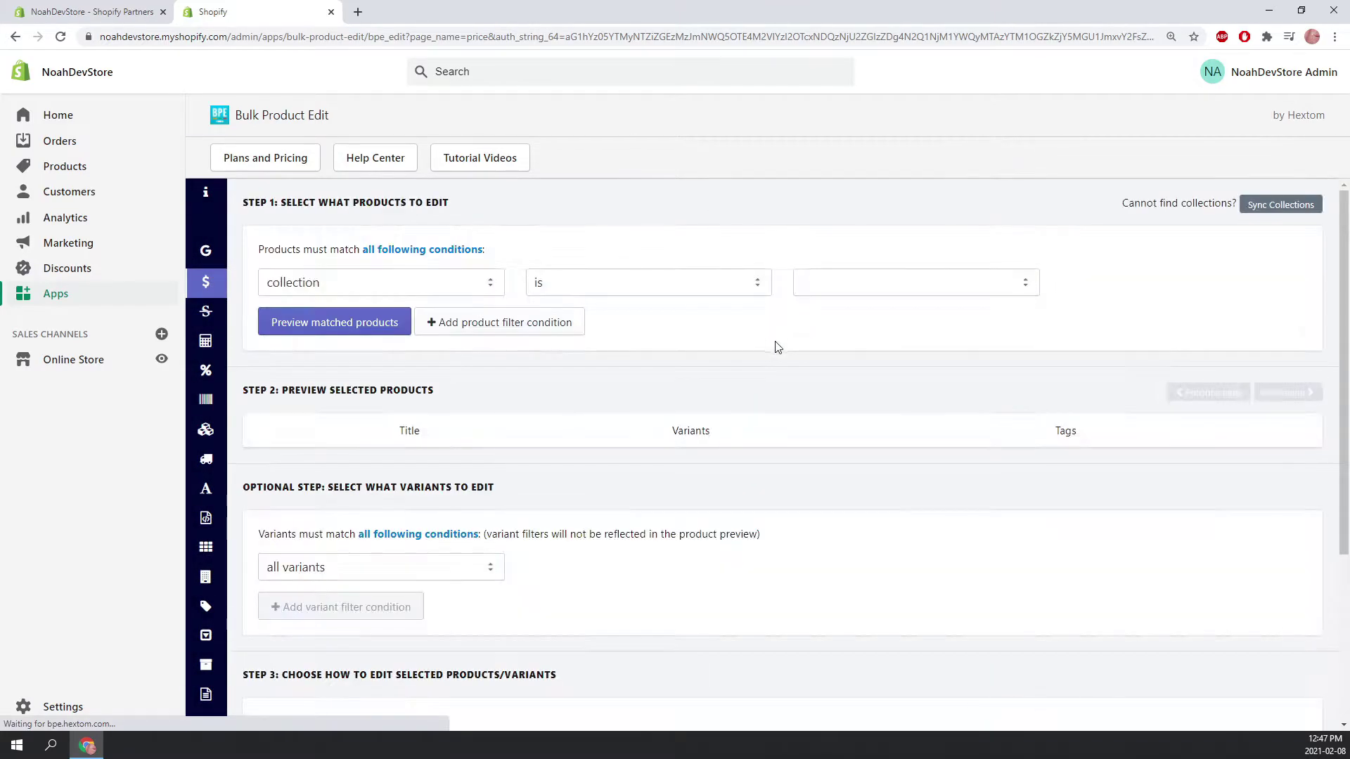
# - Set the first product filter condition to collection is Pants
pyautogui.click(850, 288)
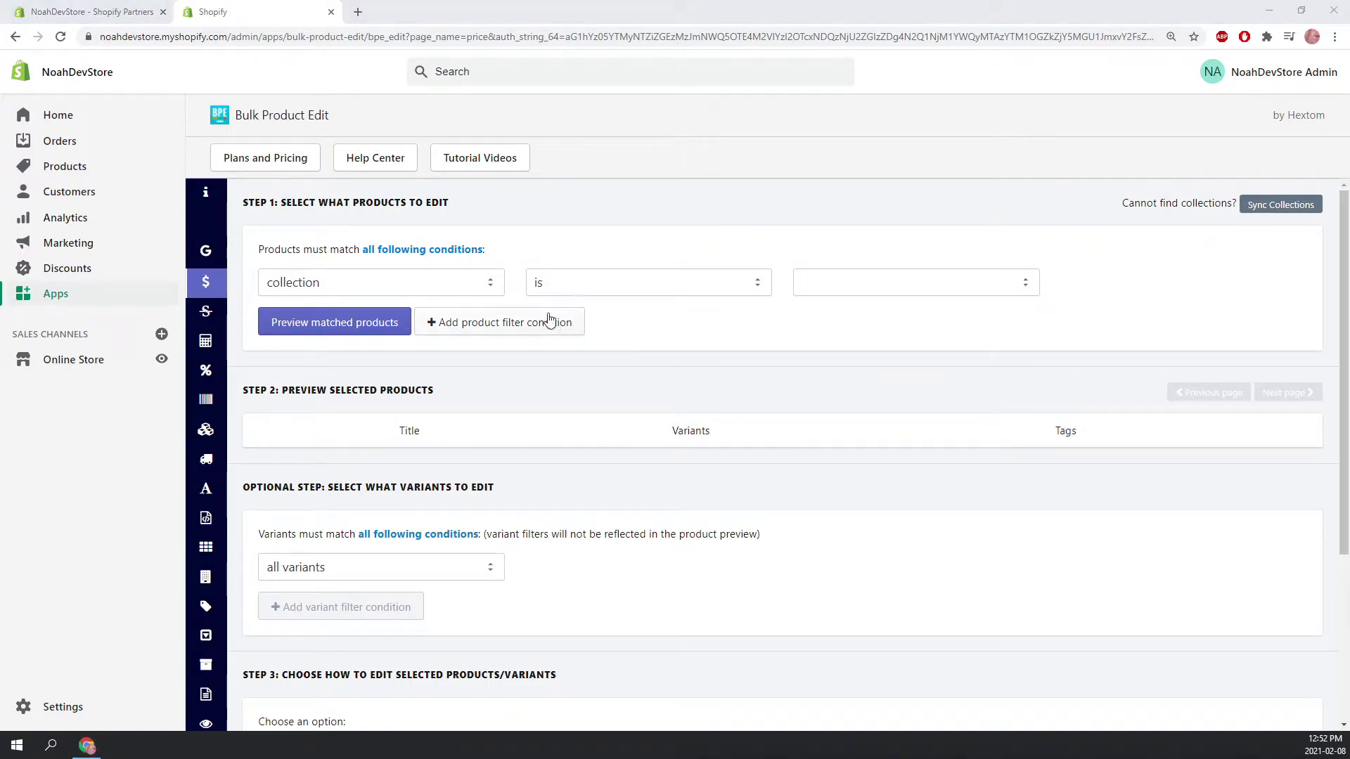
pyautogui.click(478, 283)
pyautogui.scroll(-1, 373, 618)
pyautogui.click(373, 639)
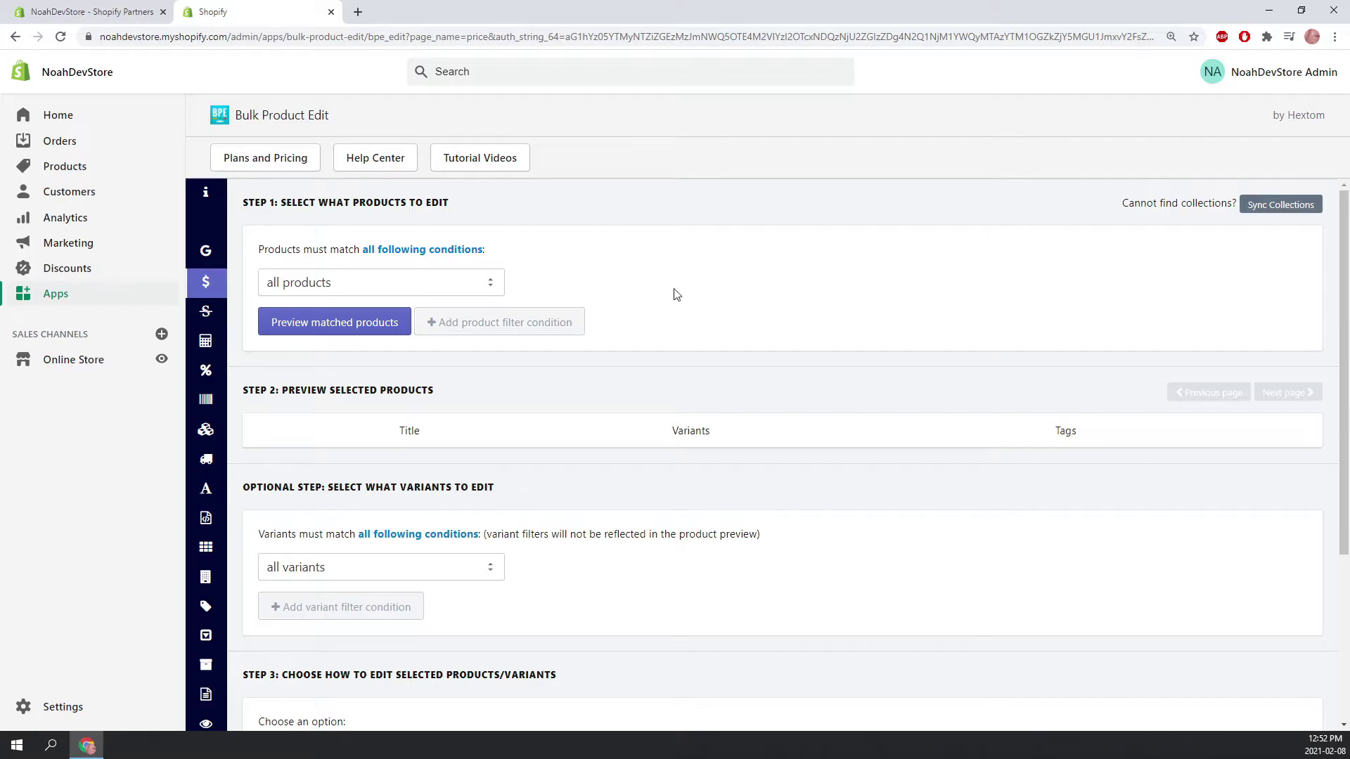
pyautogui.click(482, 282)
pyautogui.scroll(5, 394, 335)
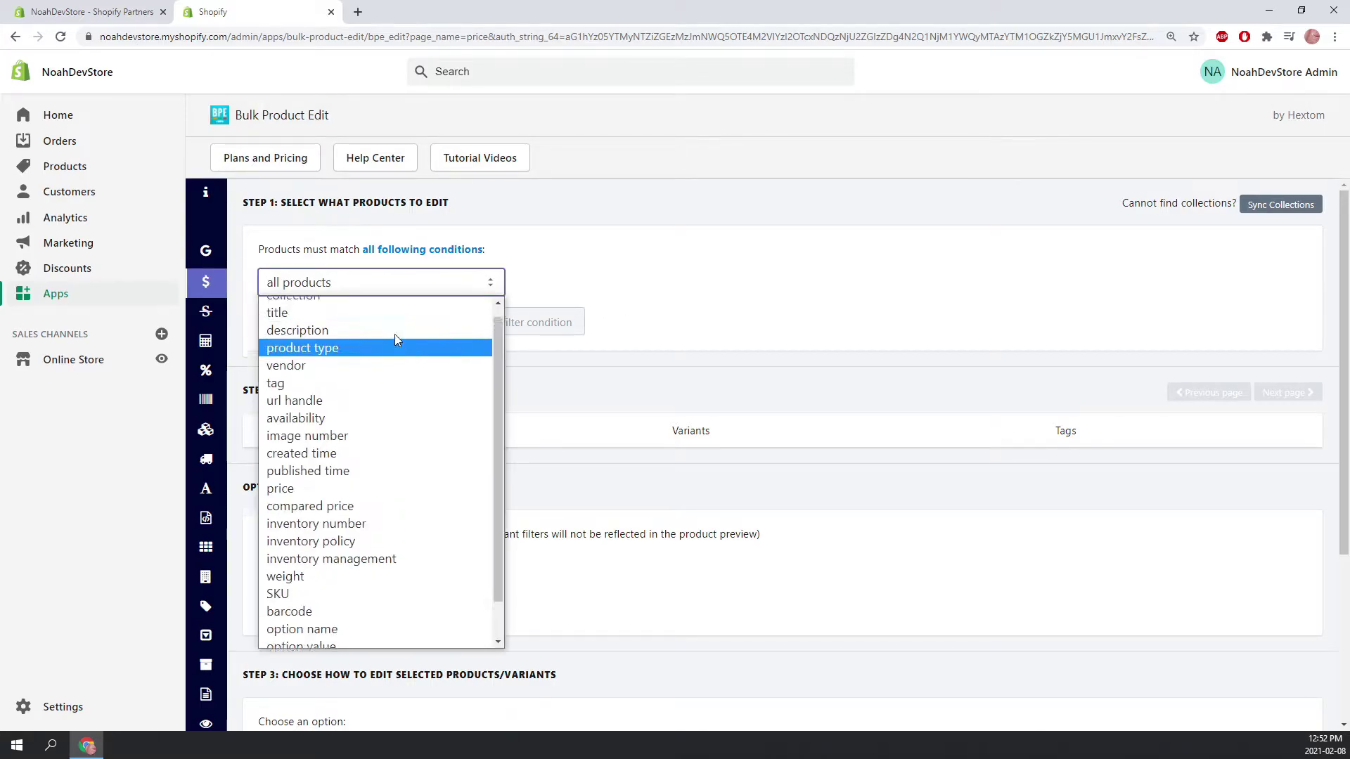
pyautogui.click(373, 315)
pyautogui.click(826, 288)
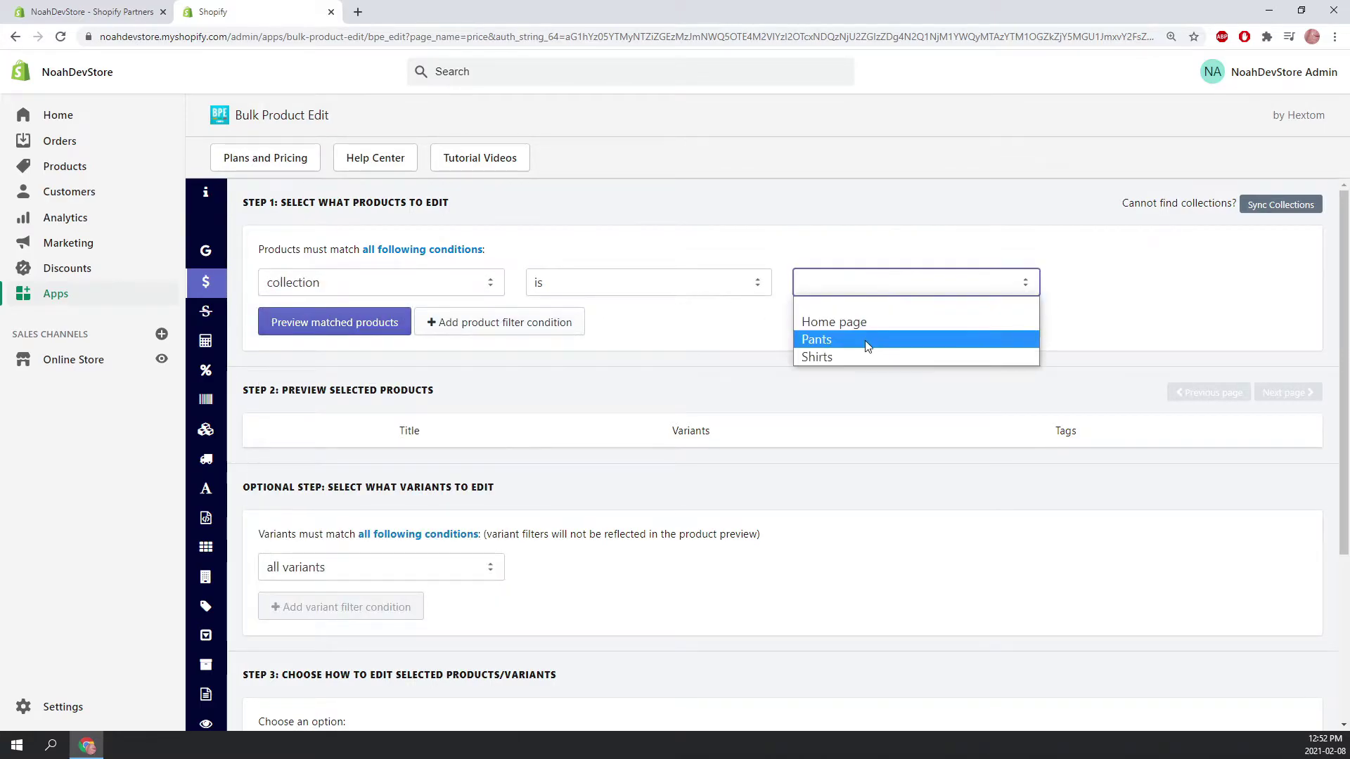
pyautogui.click(868, 341)
# - Add a second product filter condition: collection is Shirts
pyautogui.click(516, 326)
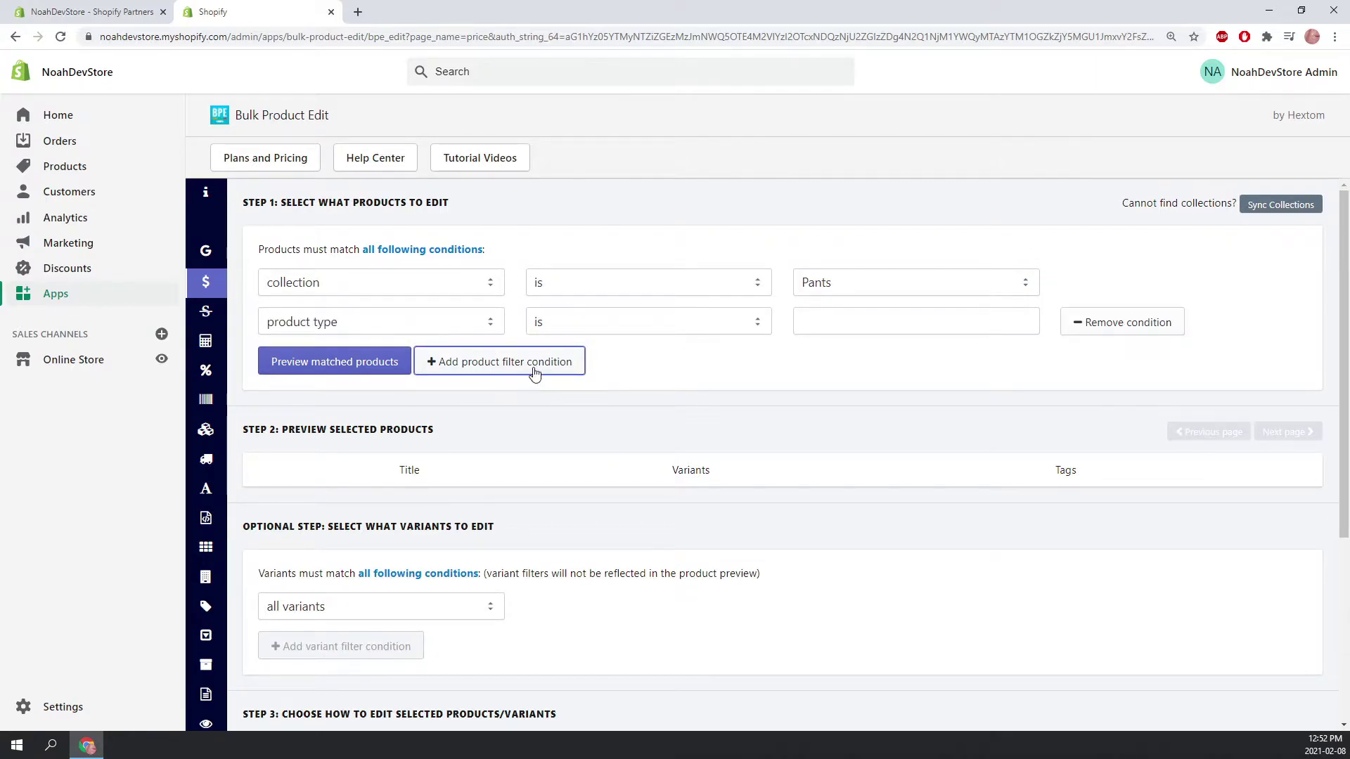
pyautogui.click(470, 329)
pyautogui.click(422, 347)
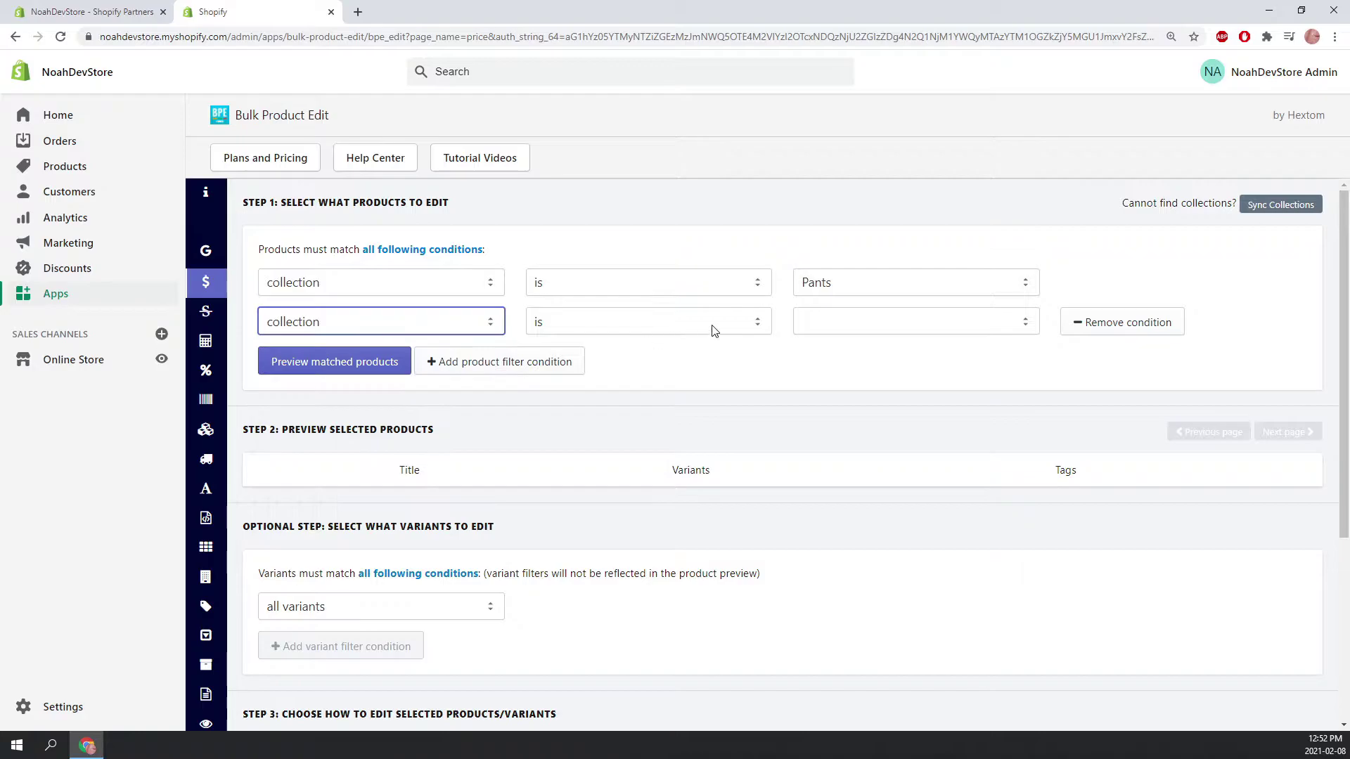
pyautogui.click(844, 321)
pyautogui.click(870, 395)
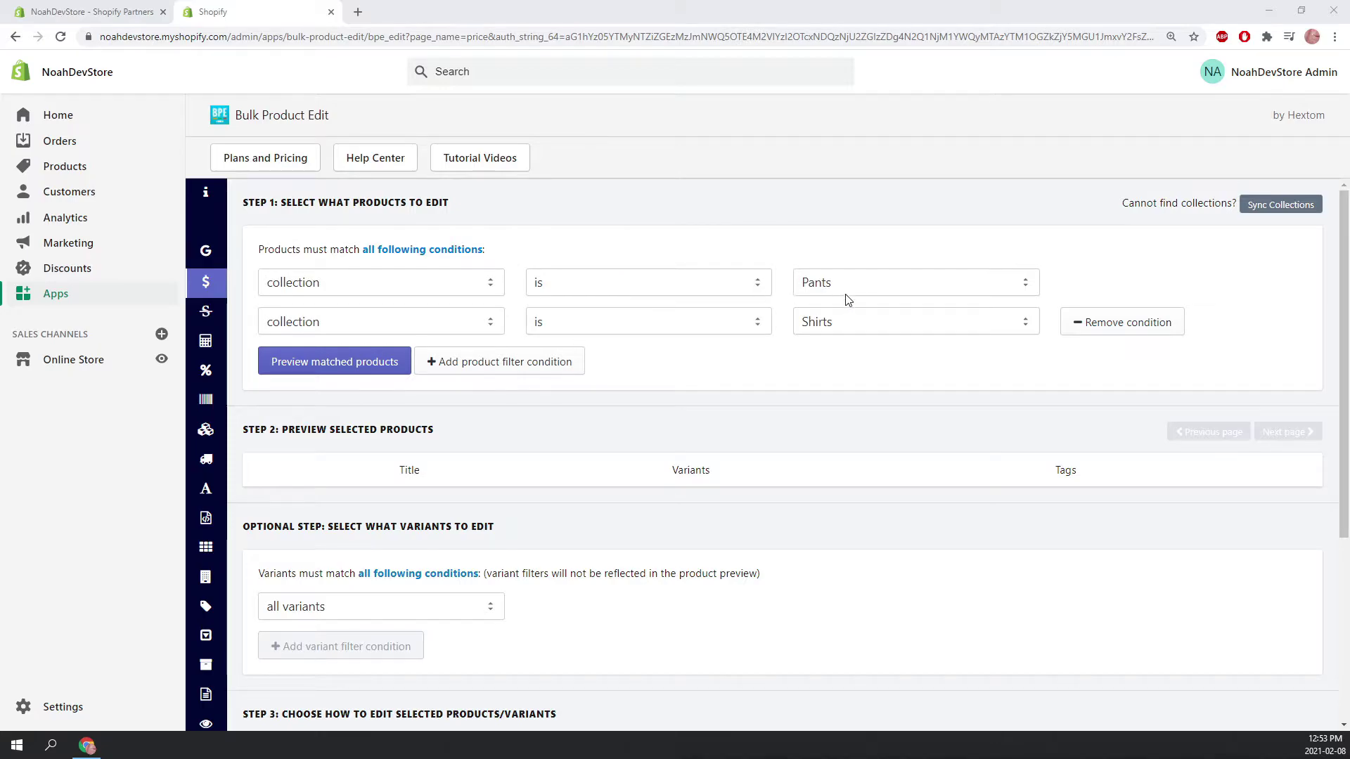
# - After an empty preview, switch matching from all to any conditions so Red Shirt and Blue Pants appear
pyautogui.click(390, 371)
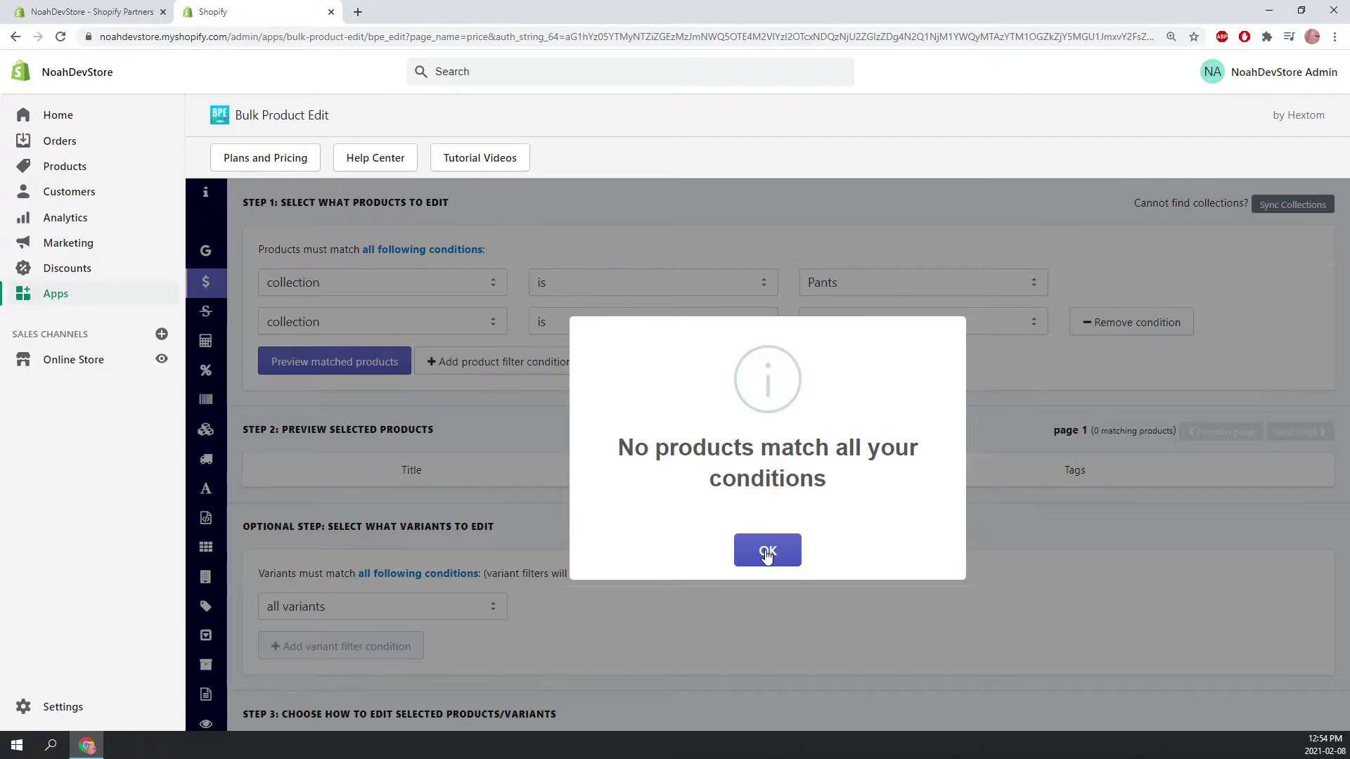
pyautogui.click(766, 551)
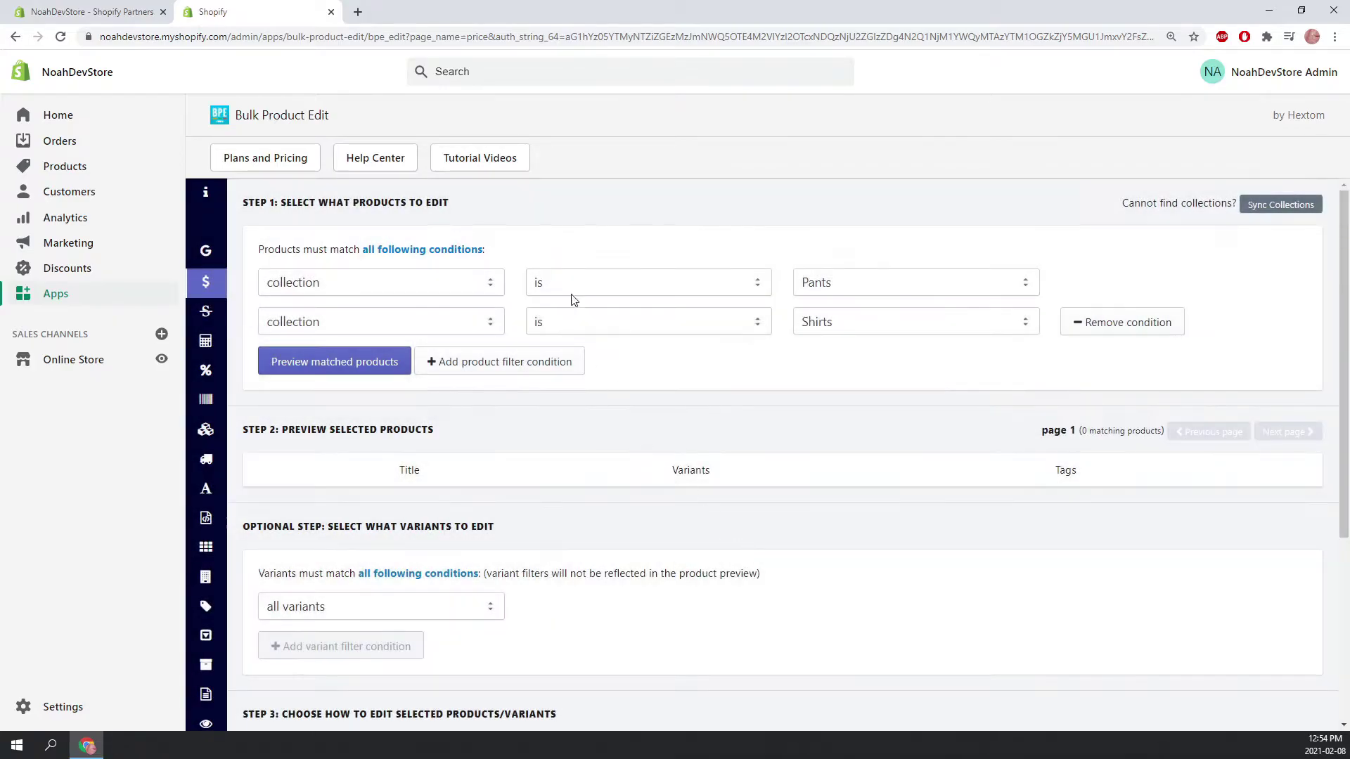
pyautogui.click(412, 257)
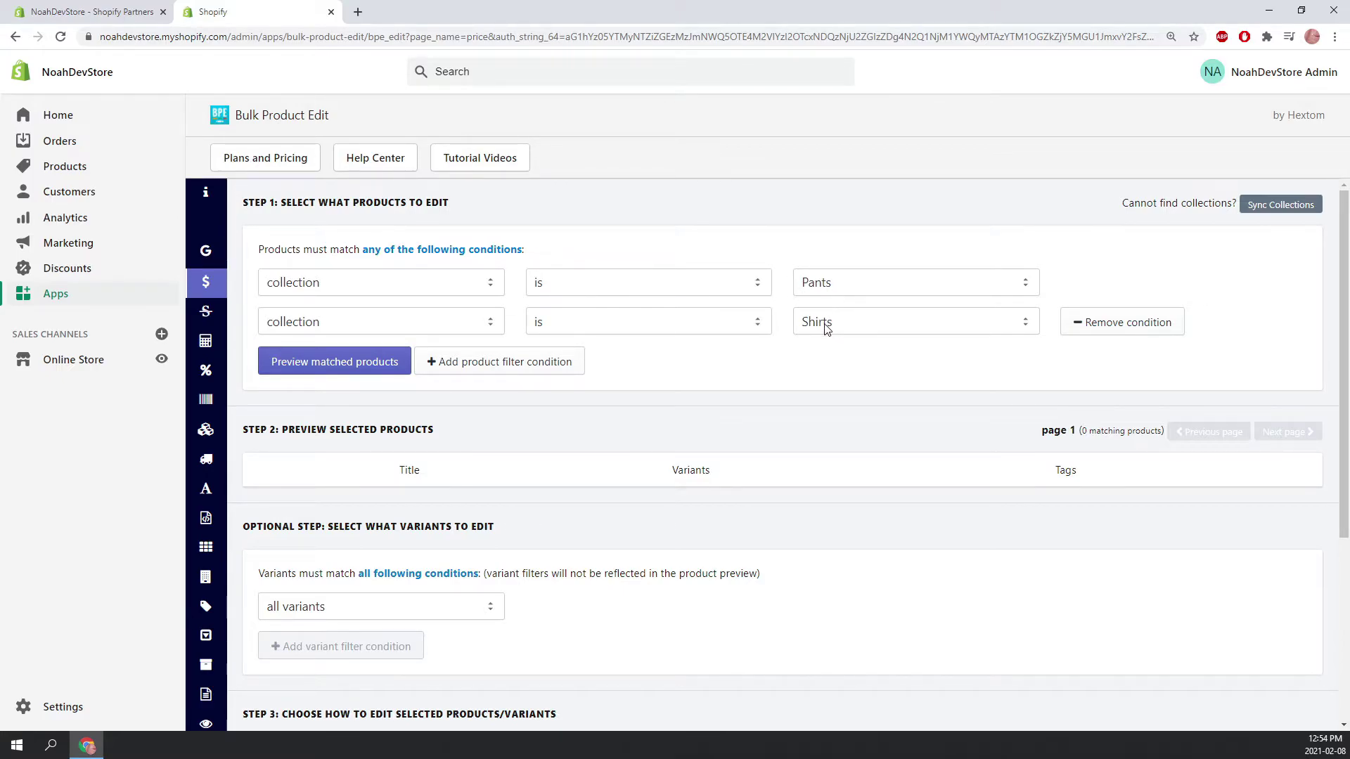
pyautogui.click(347, 372)
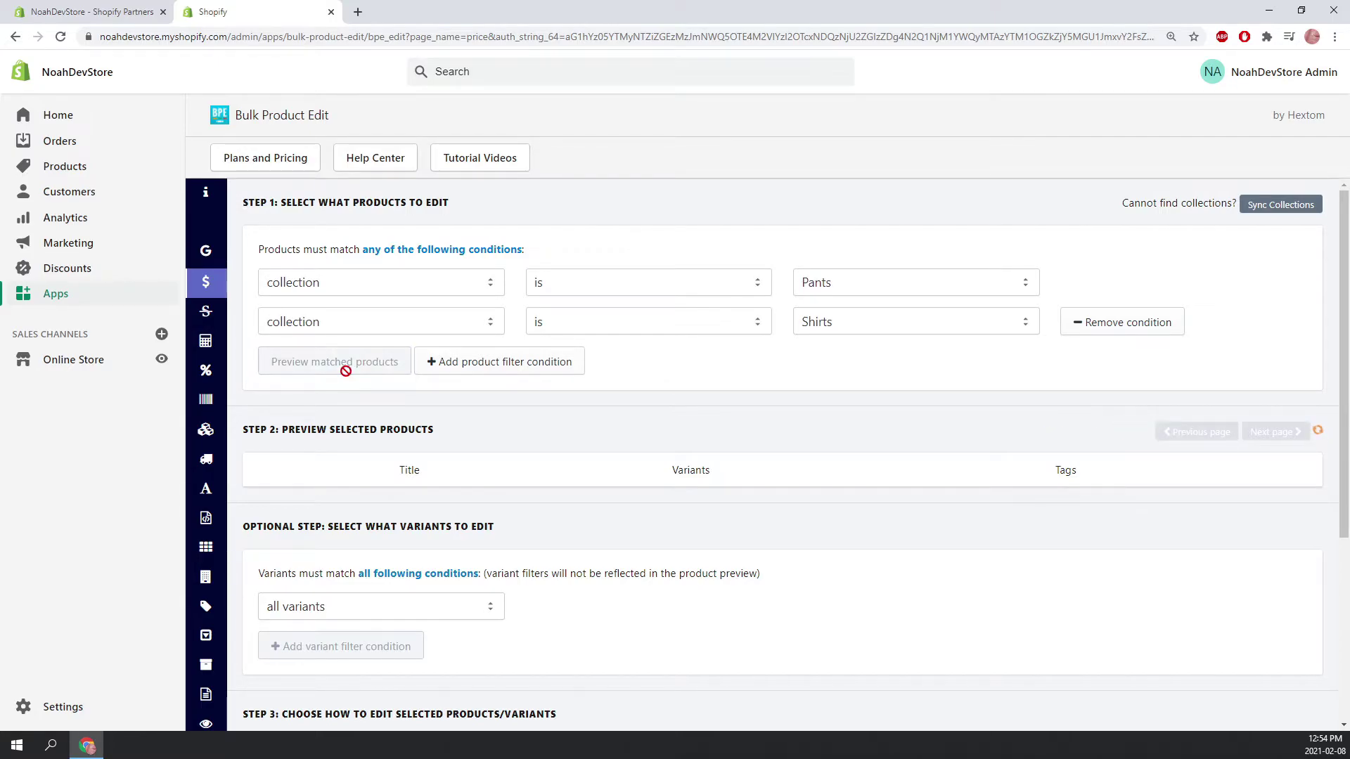
# - Scroll through the preview of Red Shirt and Blue Pants Small, Medium and Large variant prices
pyautogui.scroll(-1, 434, 475)
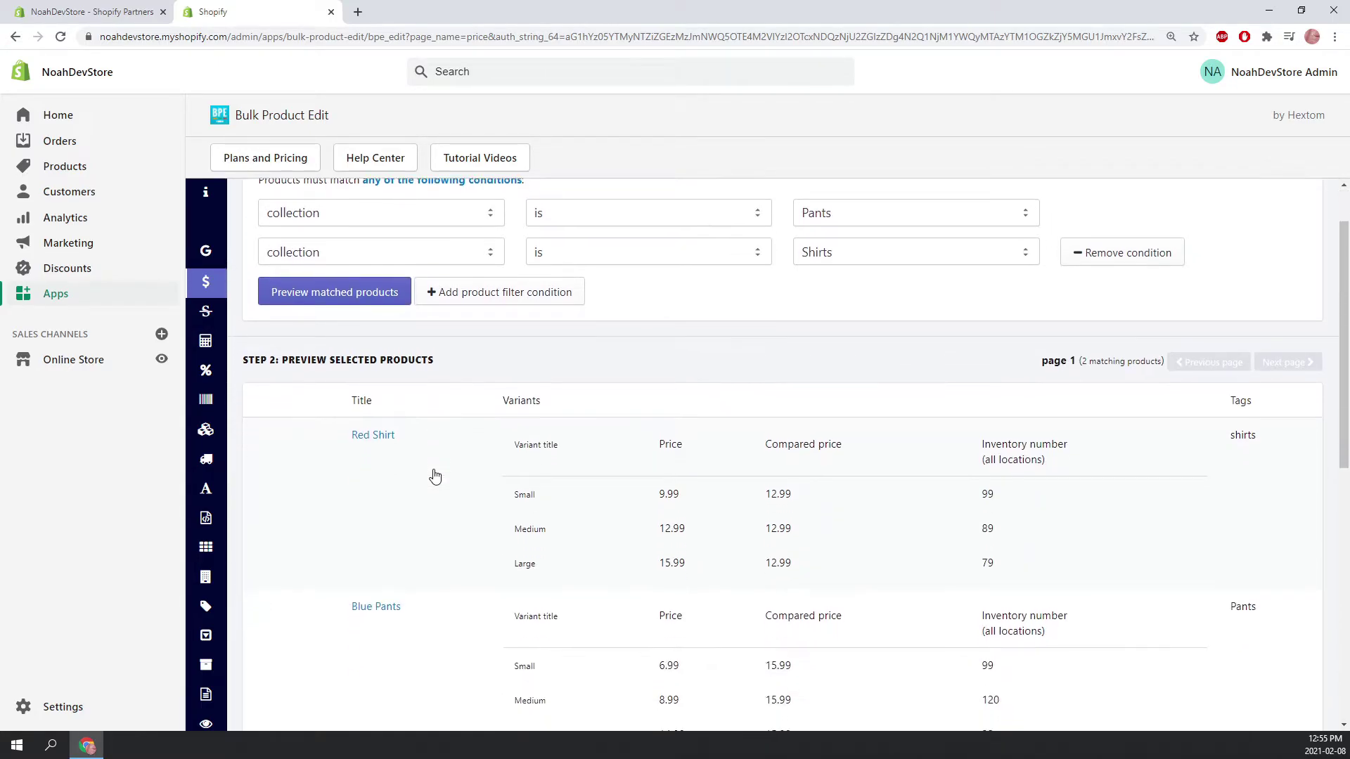
pyautogui.scroll(-1, 415, 439)
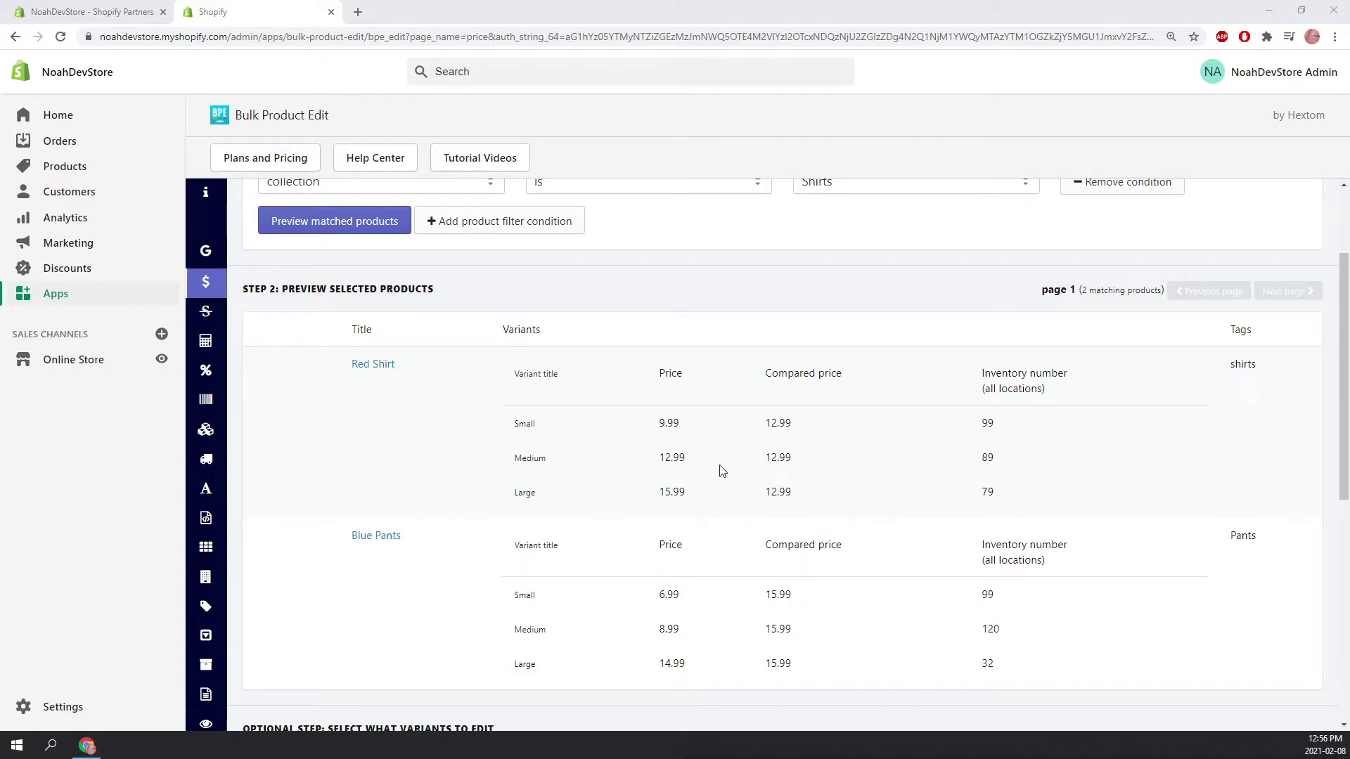
pyautogui.scroll(-3, 625, 415)
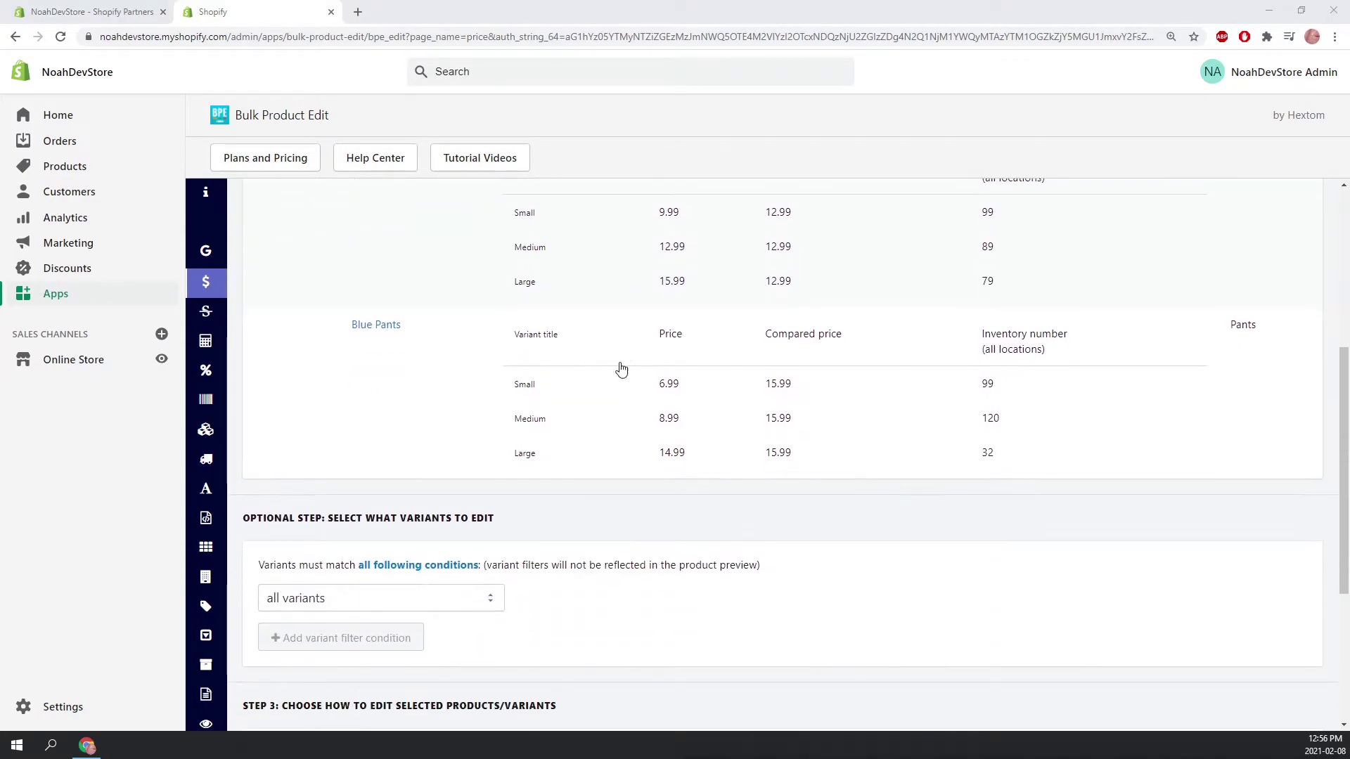
pyautogui.scroll(-1, 622, 369)
pyautogui.scroll(-1, 562, 450)
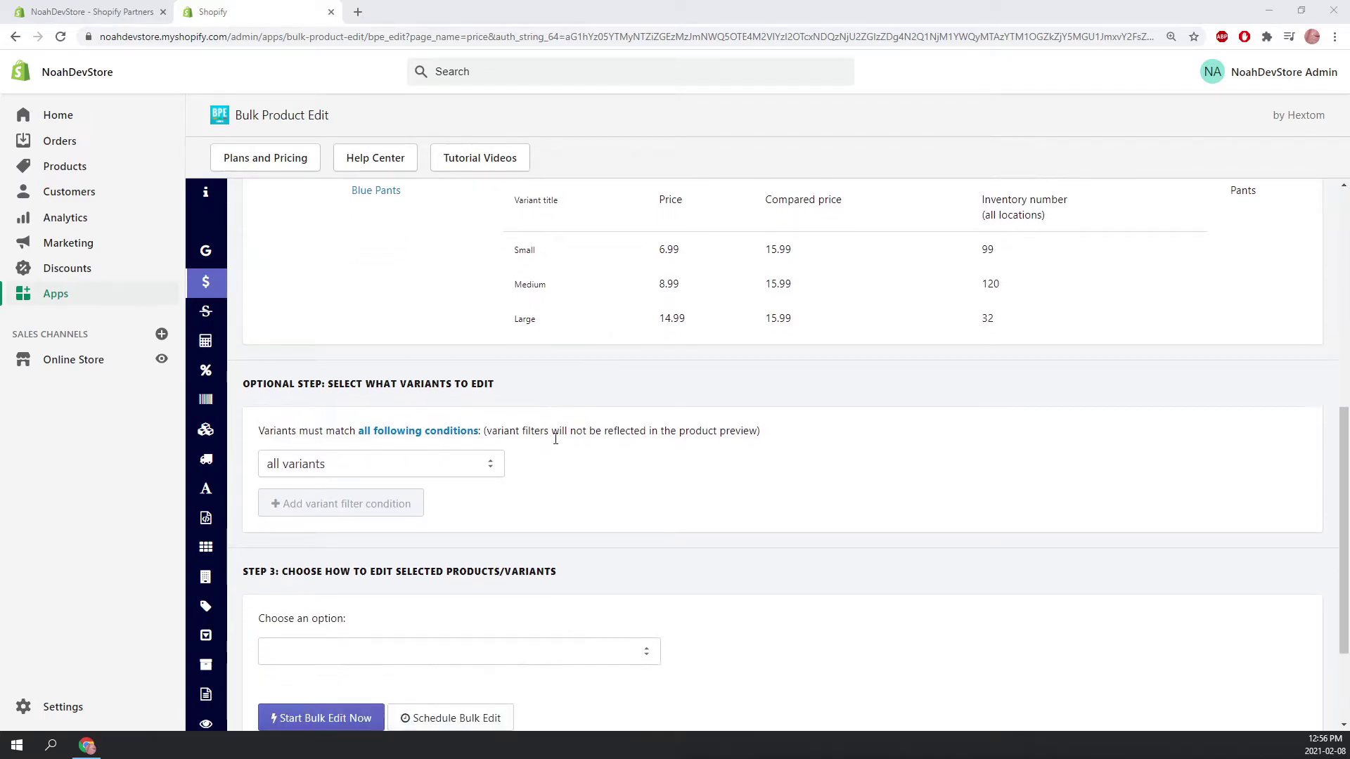
pyautogui.scroll(1, 562, 384)
pyautogui.scroll(2, 590, 455)
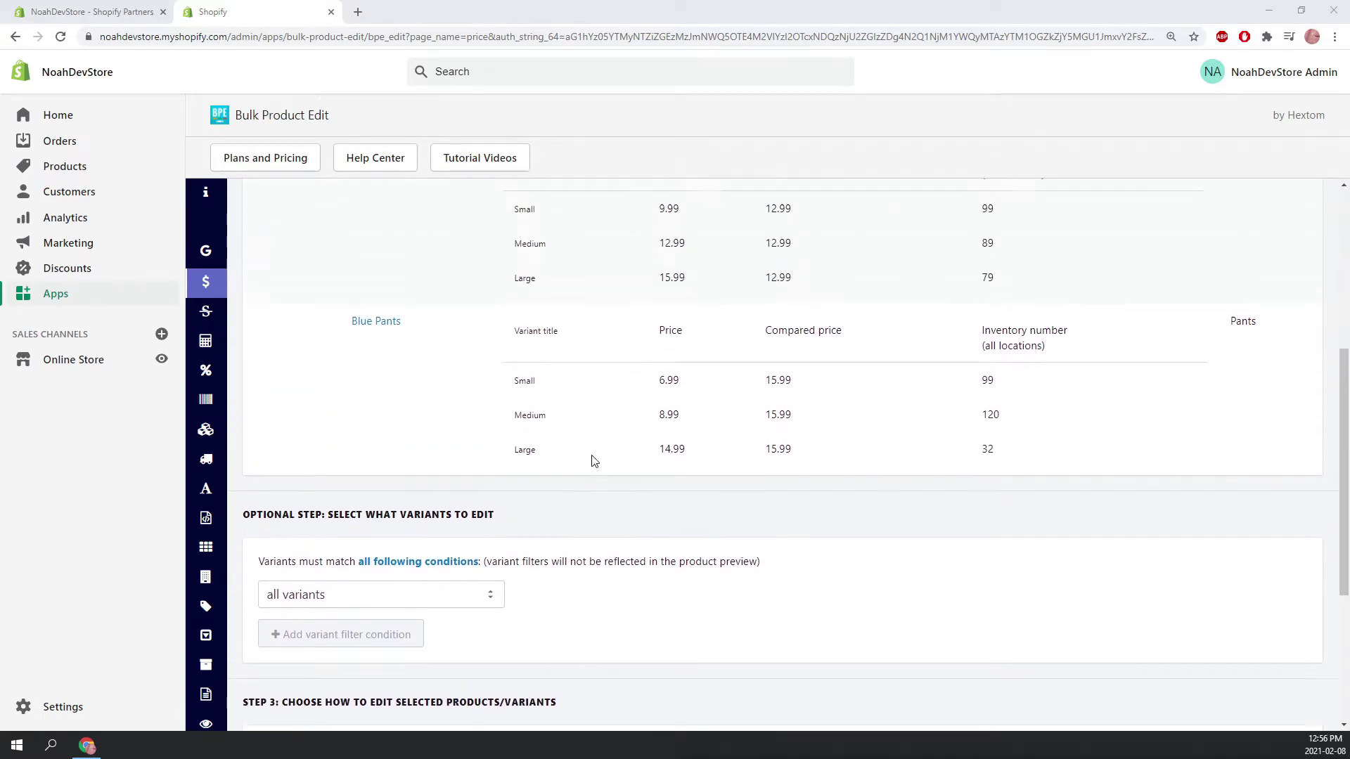
pyautogui.scroll(4, 627, 404)
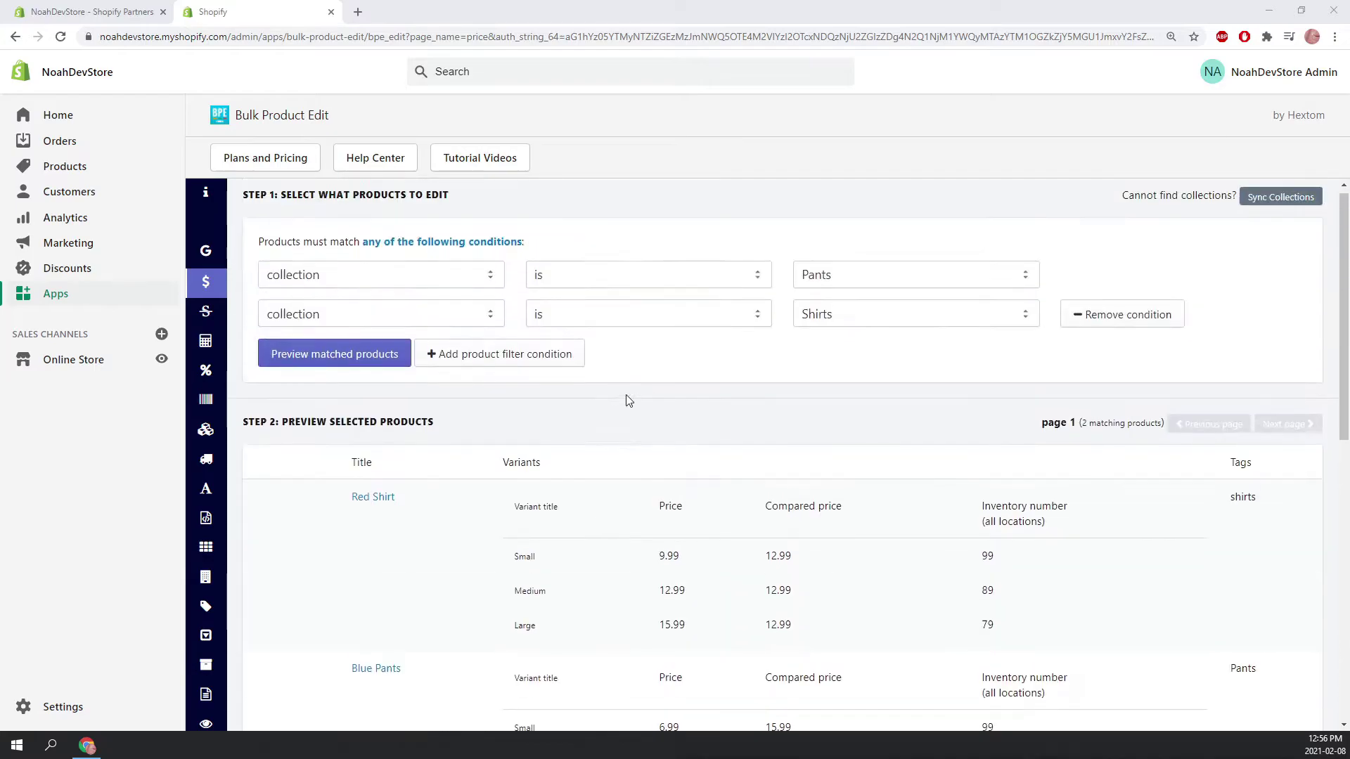
pyautogui.scroll(-2, 509, 351)
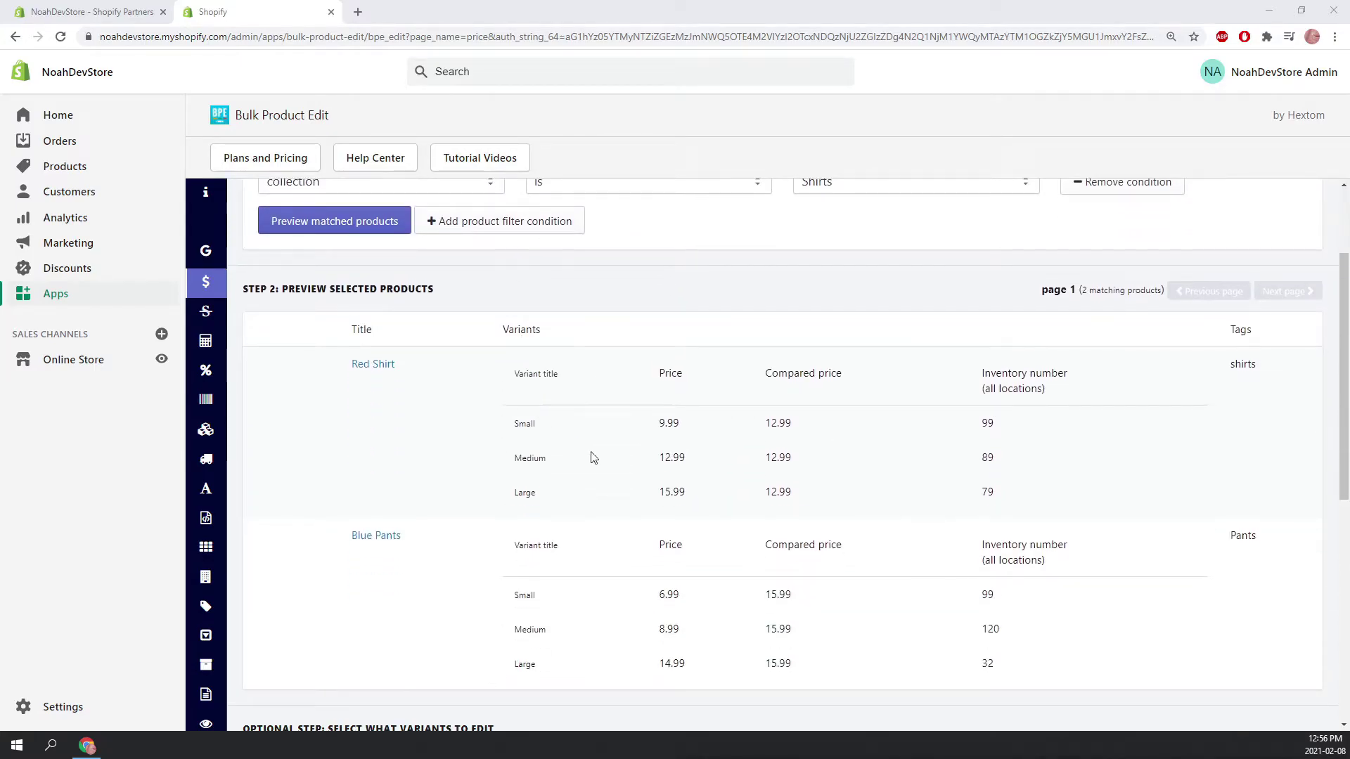
pyautogui.scroll(-5, 597, 458)
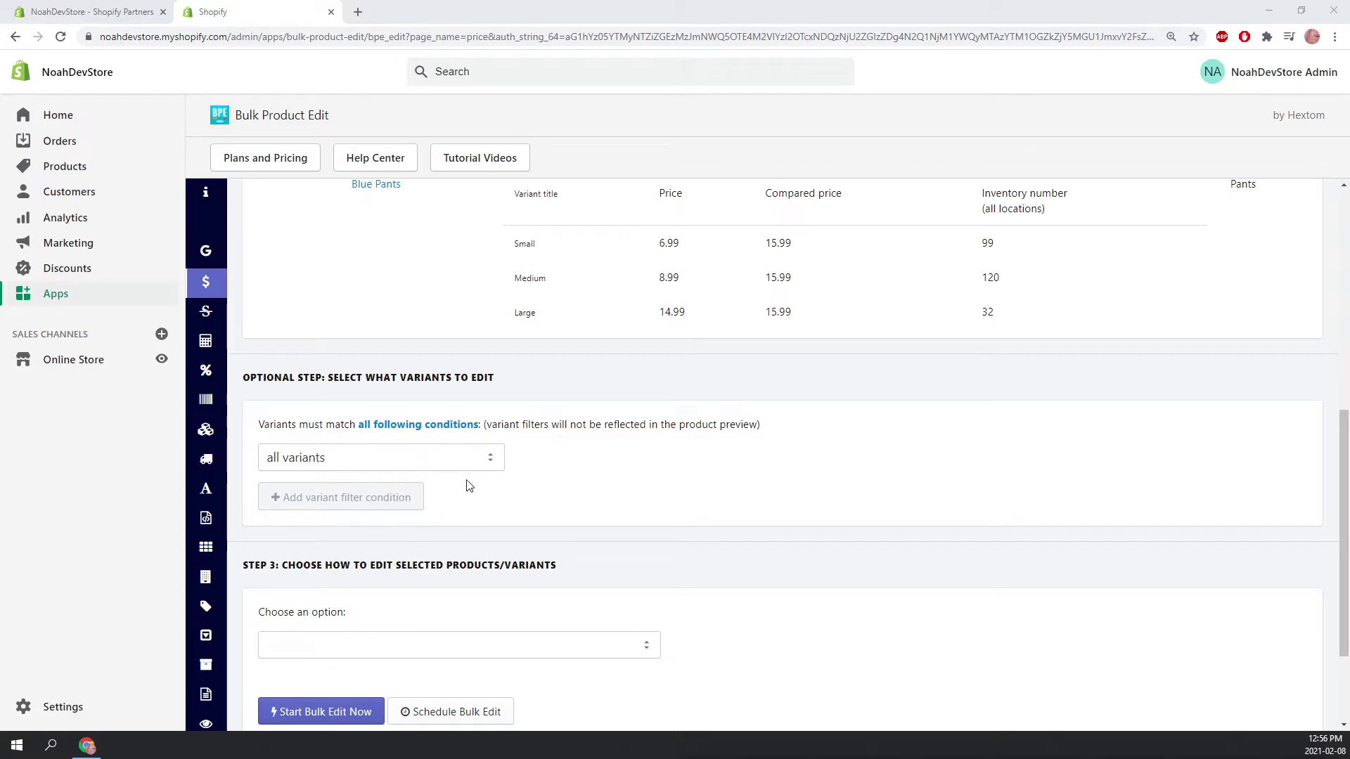
# - Restrict the variant filter to option value contains Small
pyautogui.click(453, 461)
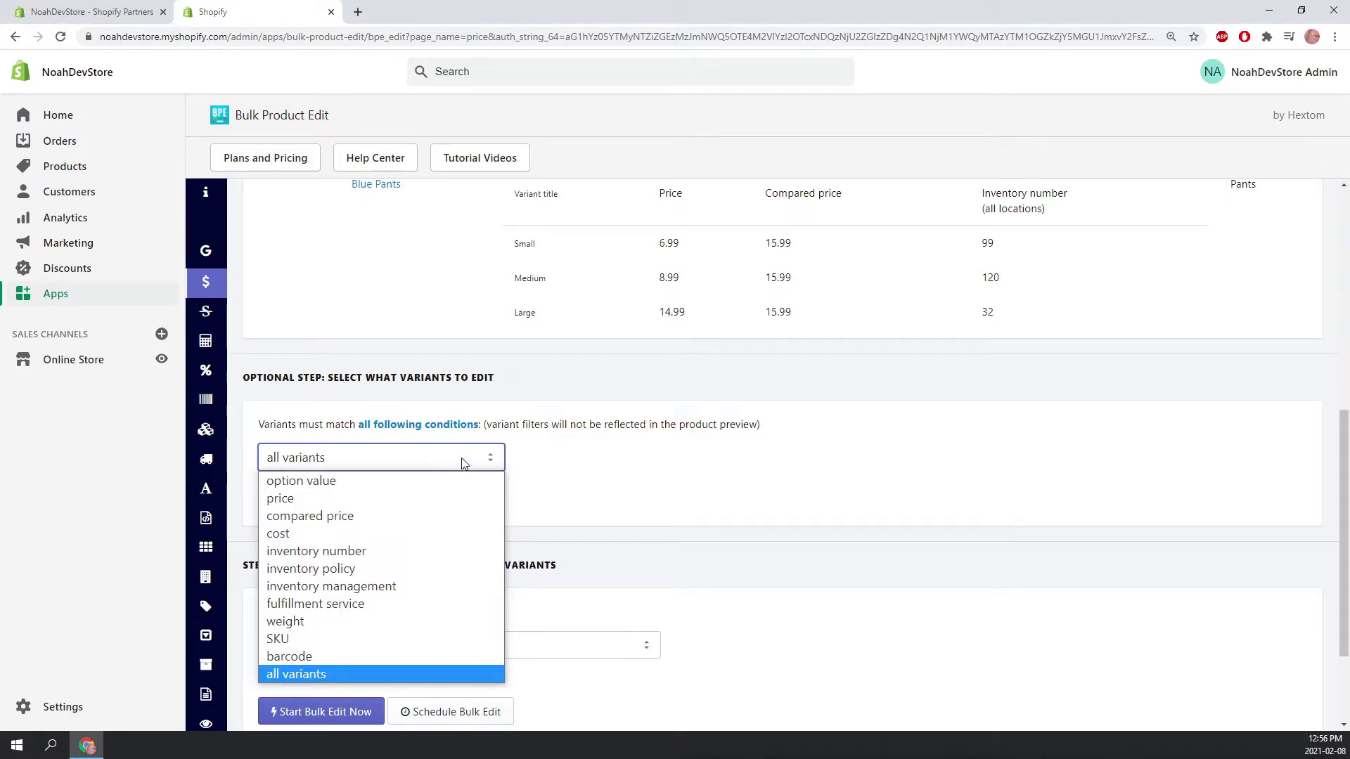
pyautogui.click(383, 485)
pyautogui.scroll(1, 570, 517)
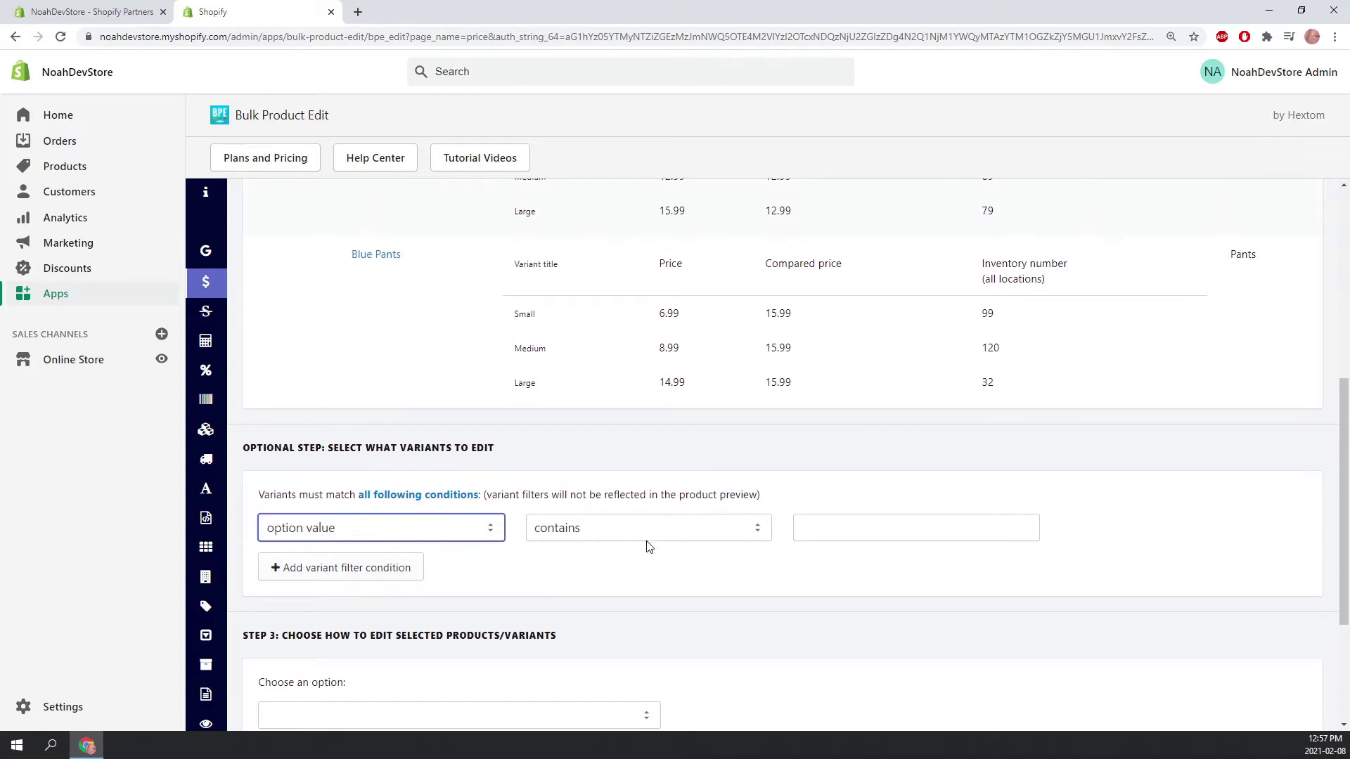
pyautogui.scroll(1, 641, 529)
pyautogui.scroll(1, 663, 542)
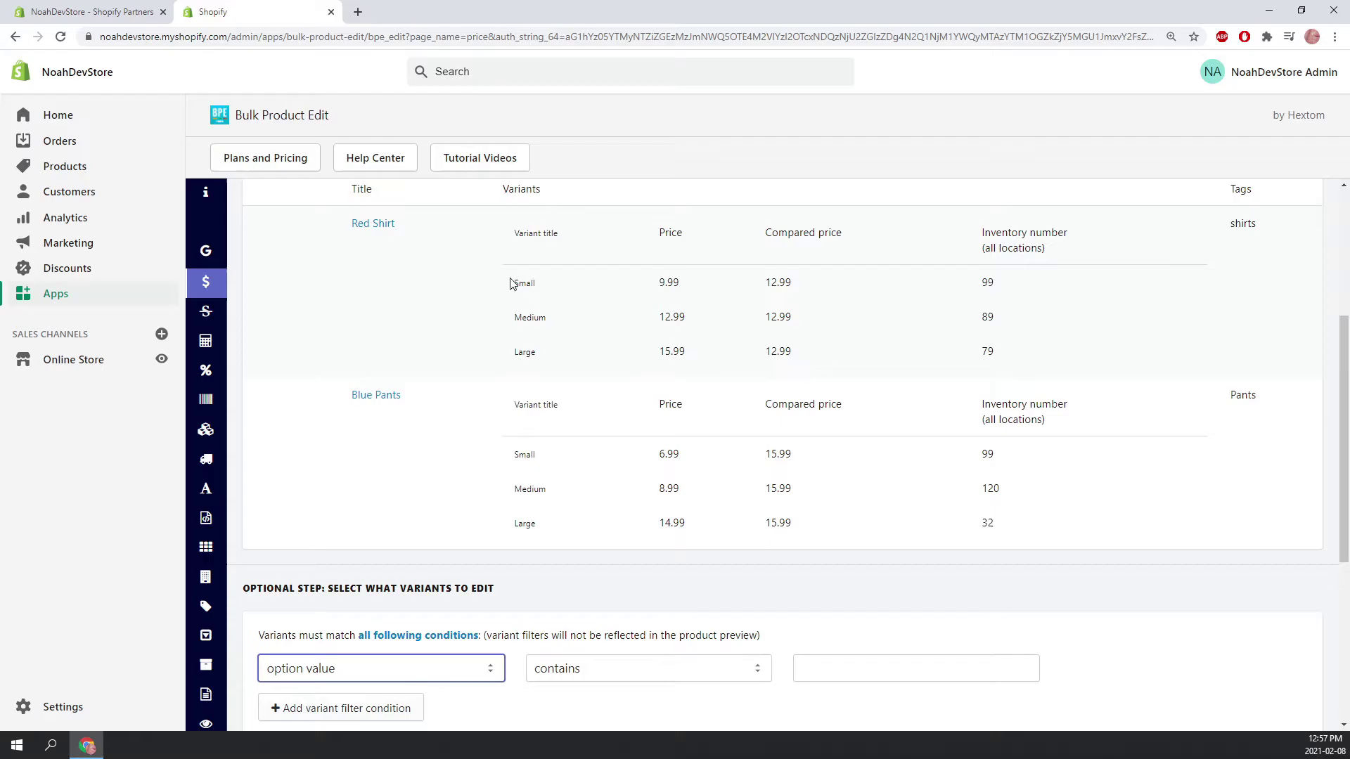
pyautogui.moveTo(512, 286); pyautogui.dragTo(563, 325)
pyautogui.click(566, 356)
pyautogui.scroll(-1, 672, 419)
pyautogui.click(828, 601)
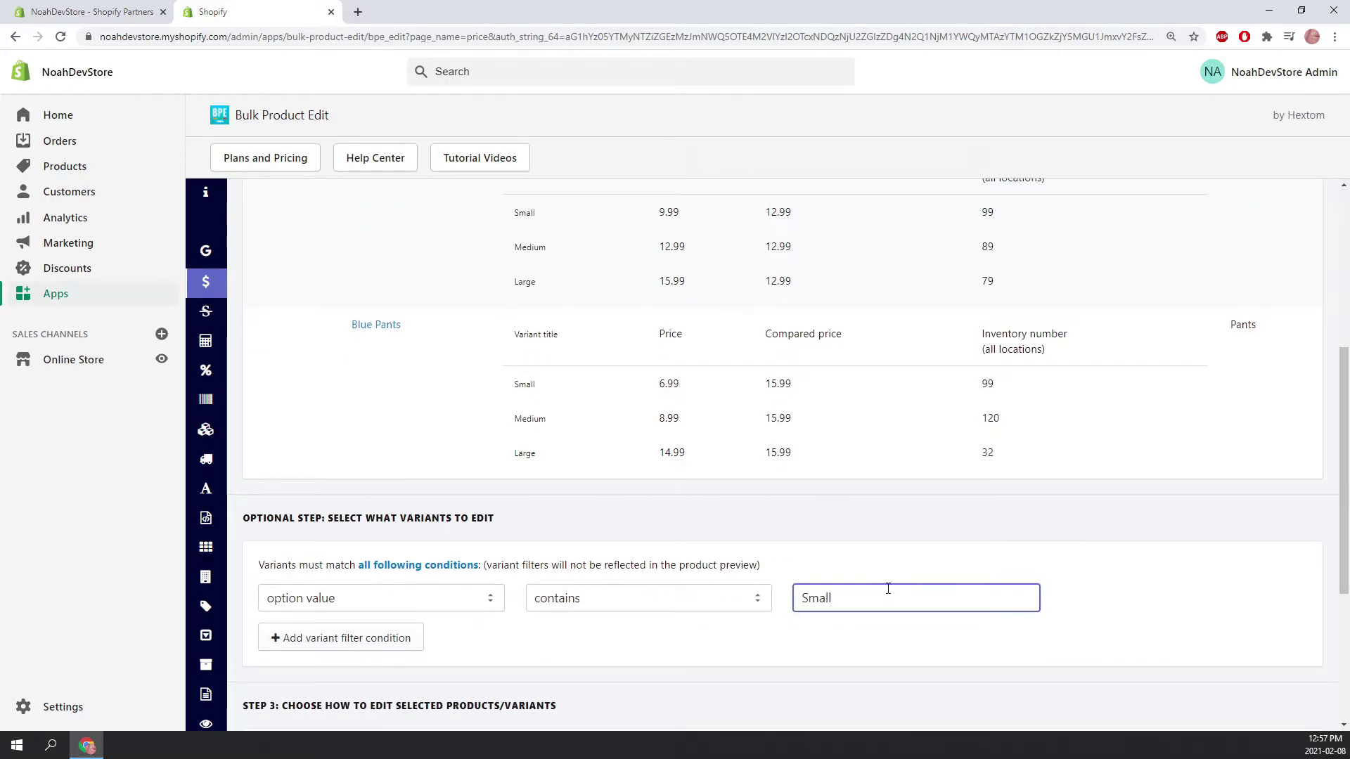
pyautogui.scroll(1, 588, 513)
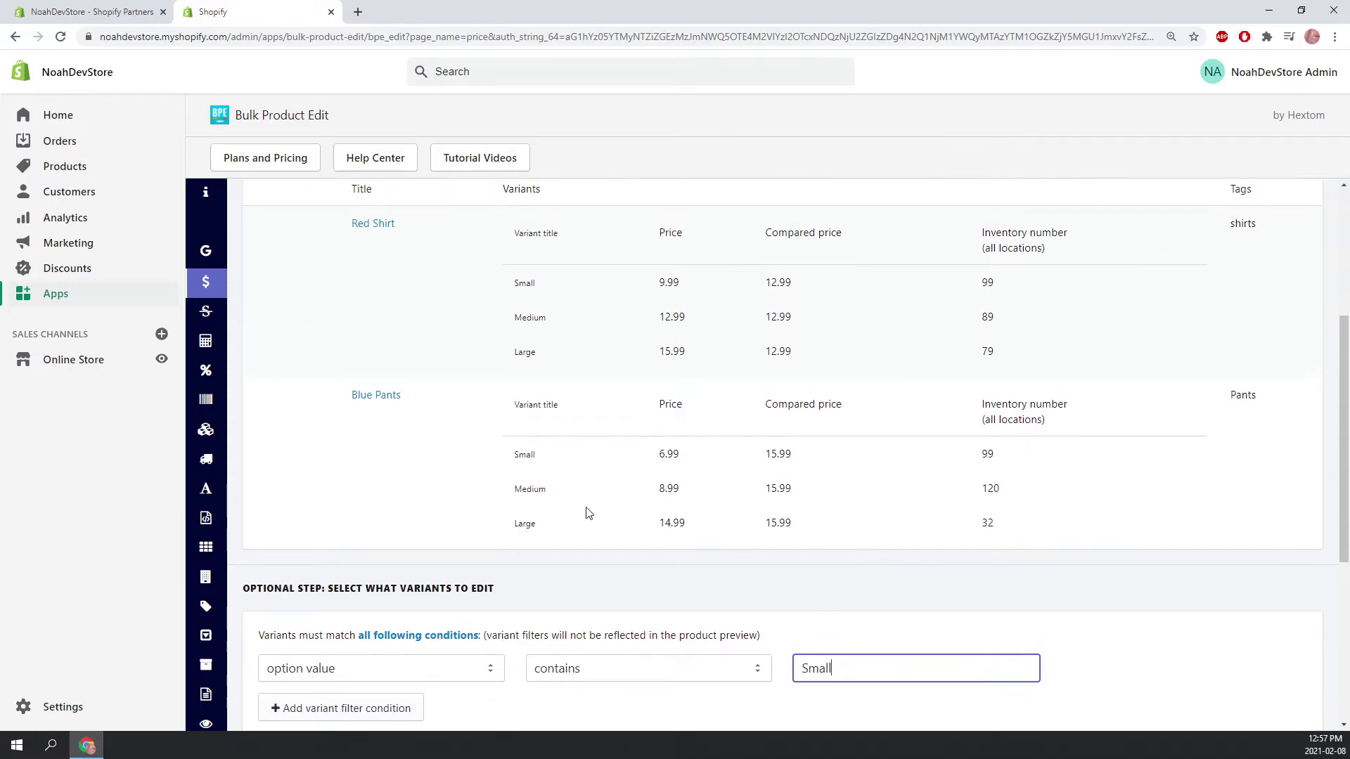
pyautogui.scroll(1, 671, 431)
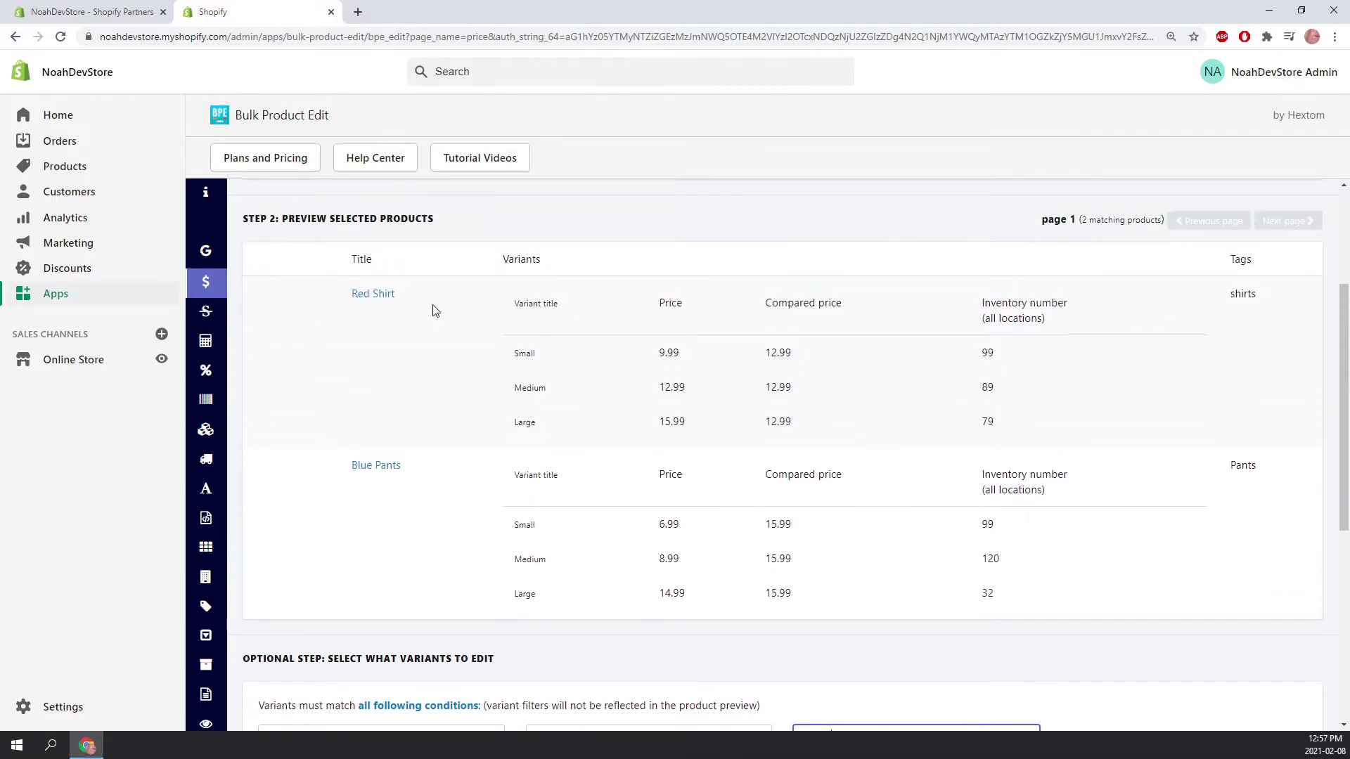
pyautogui.scroll(-3, 669, 453)
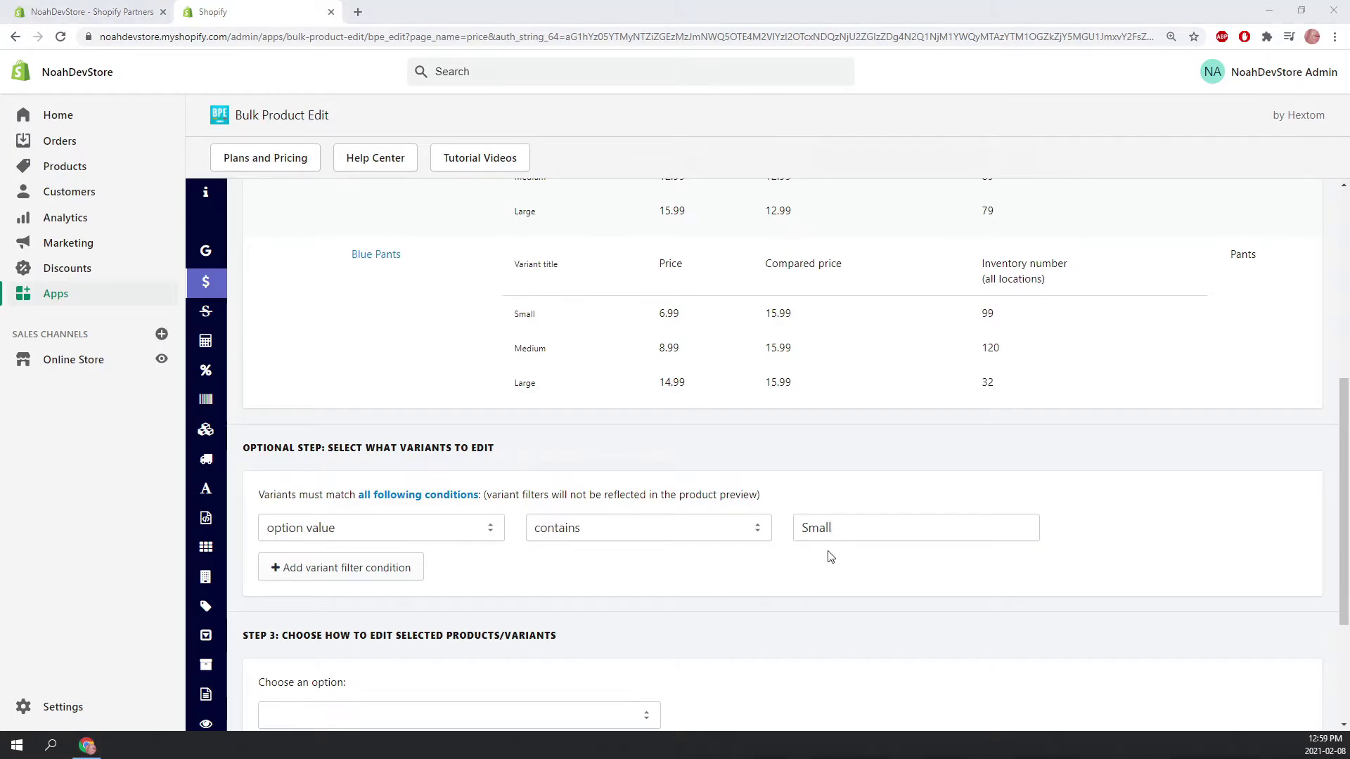
pyautogui.scroll(2, 777, 490)
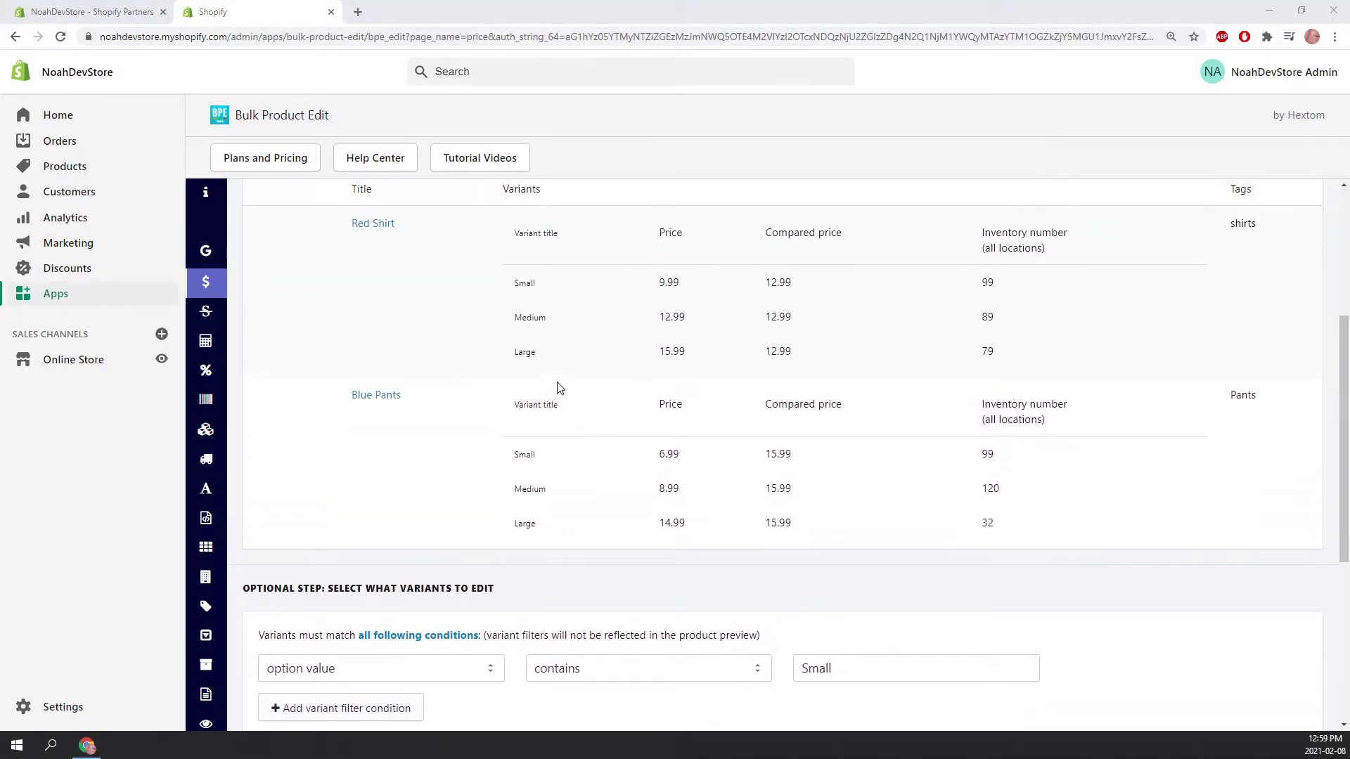
pyautogui.scroll(-5, 699, 356)
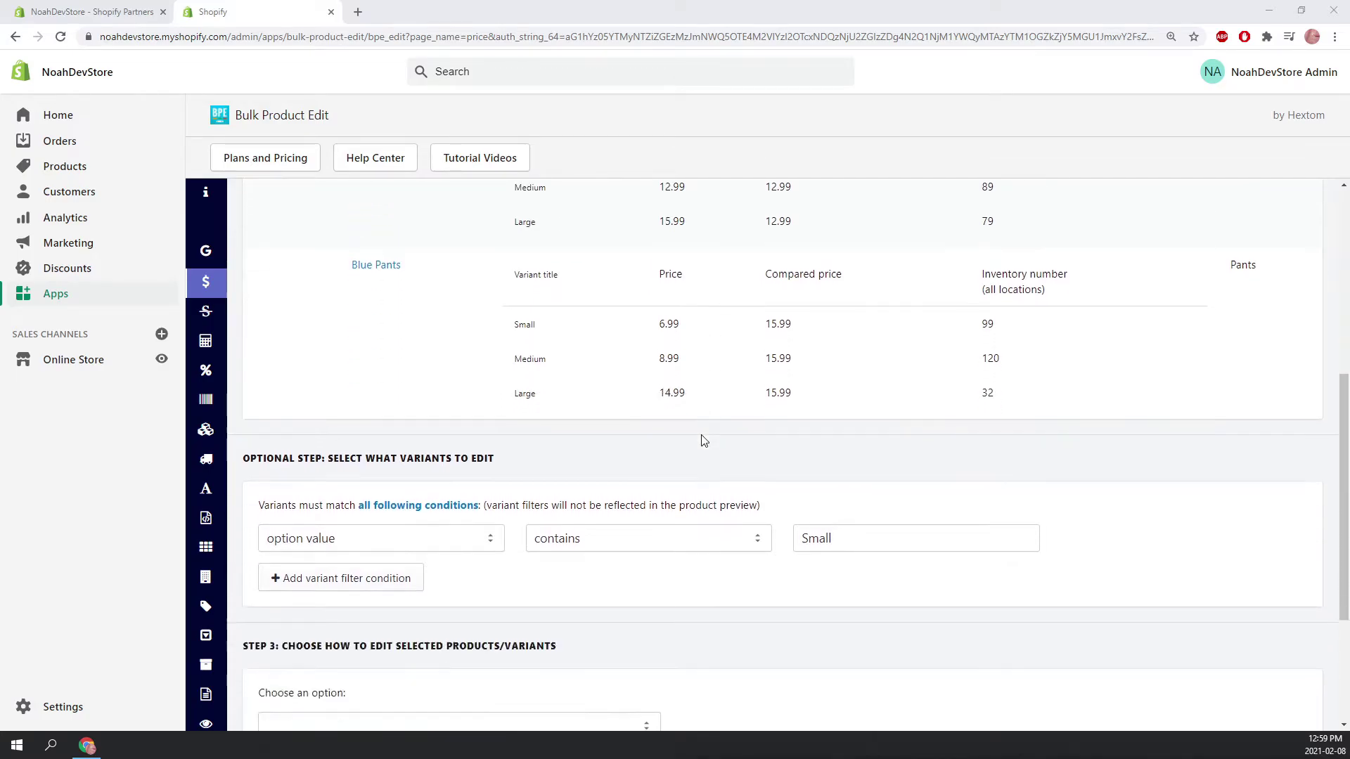
# - Decrease prices by 4 CAD, rounding to .99 and setting compare-at price to the original price
pyautogui.click(481, 502)
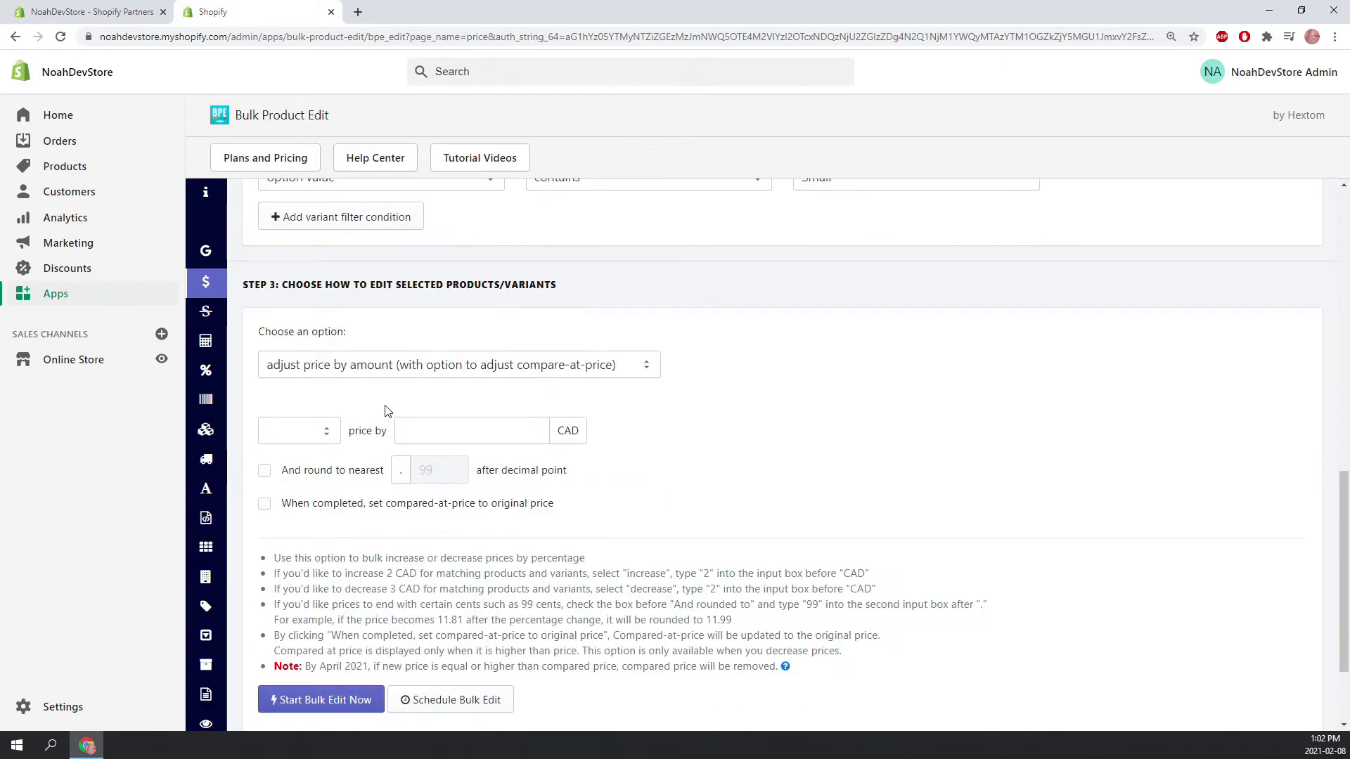
pyautogui.click(307, 432)
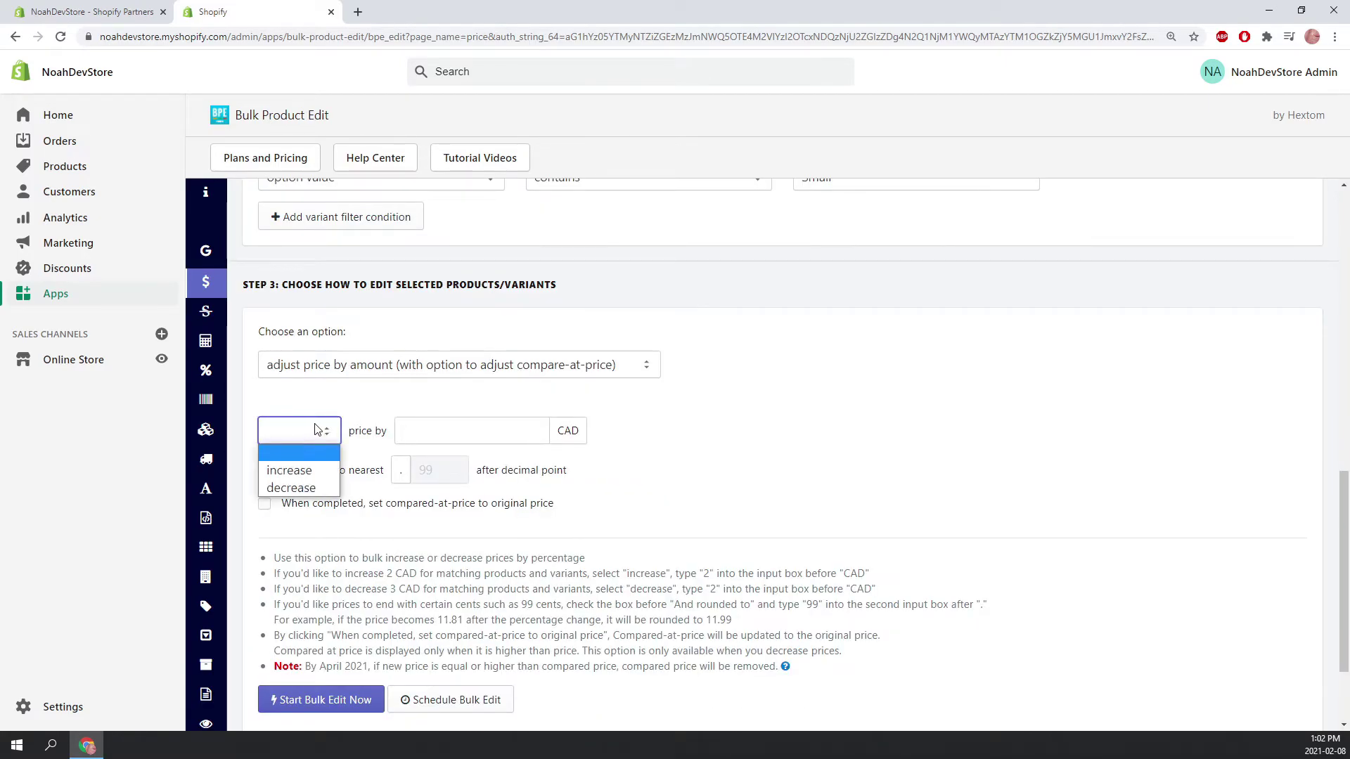
pyautogui.click(290, 490)
pyautogui.click(442, 431)
pyautogui.write('4')
pyautogui.click(705, 441)
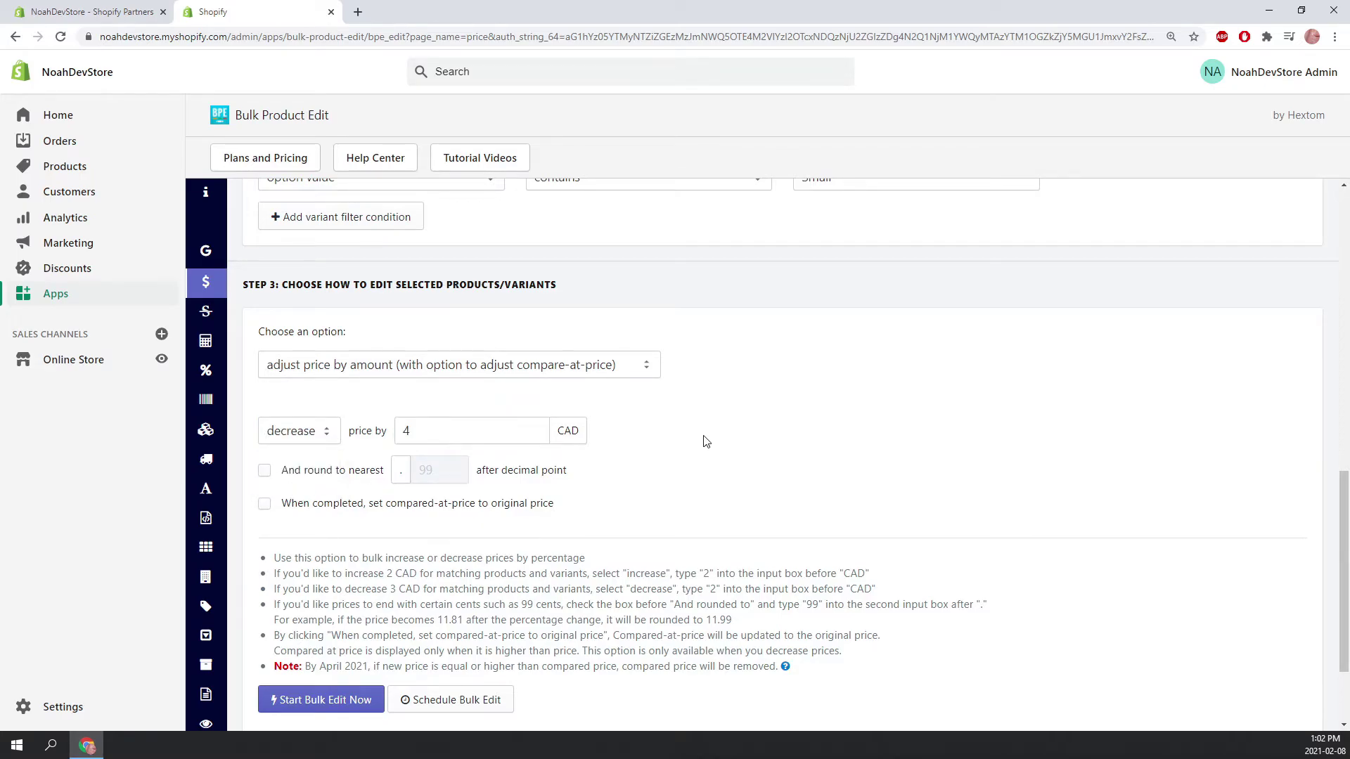
pyautogui.click(265, 471)
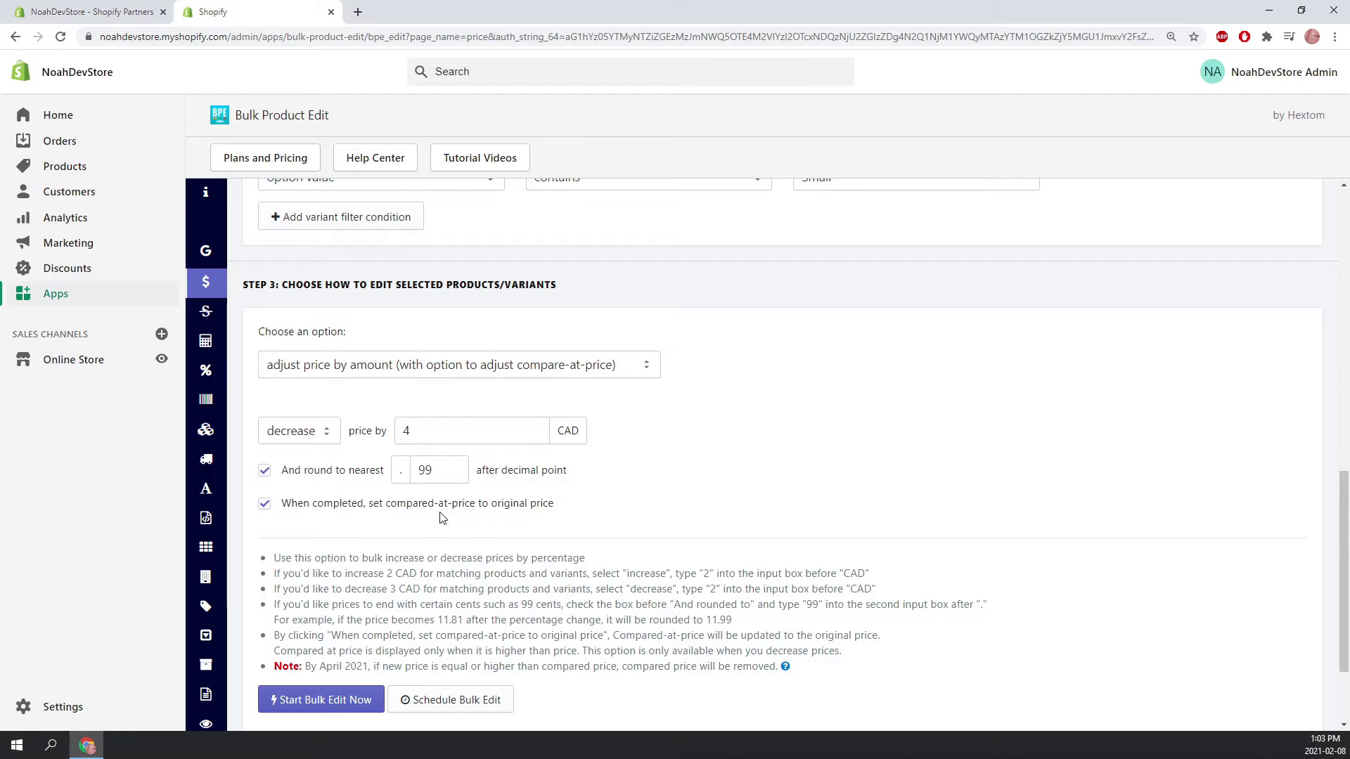
pyautogui.scroll(-2, 441, 518)
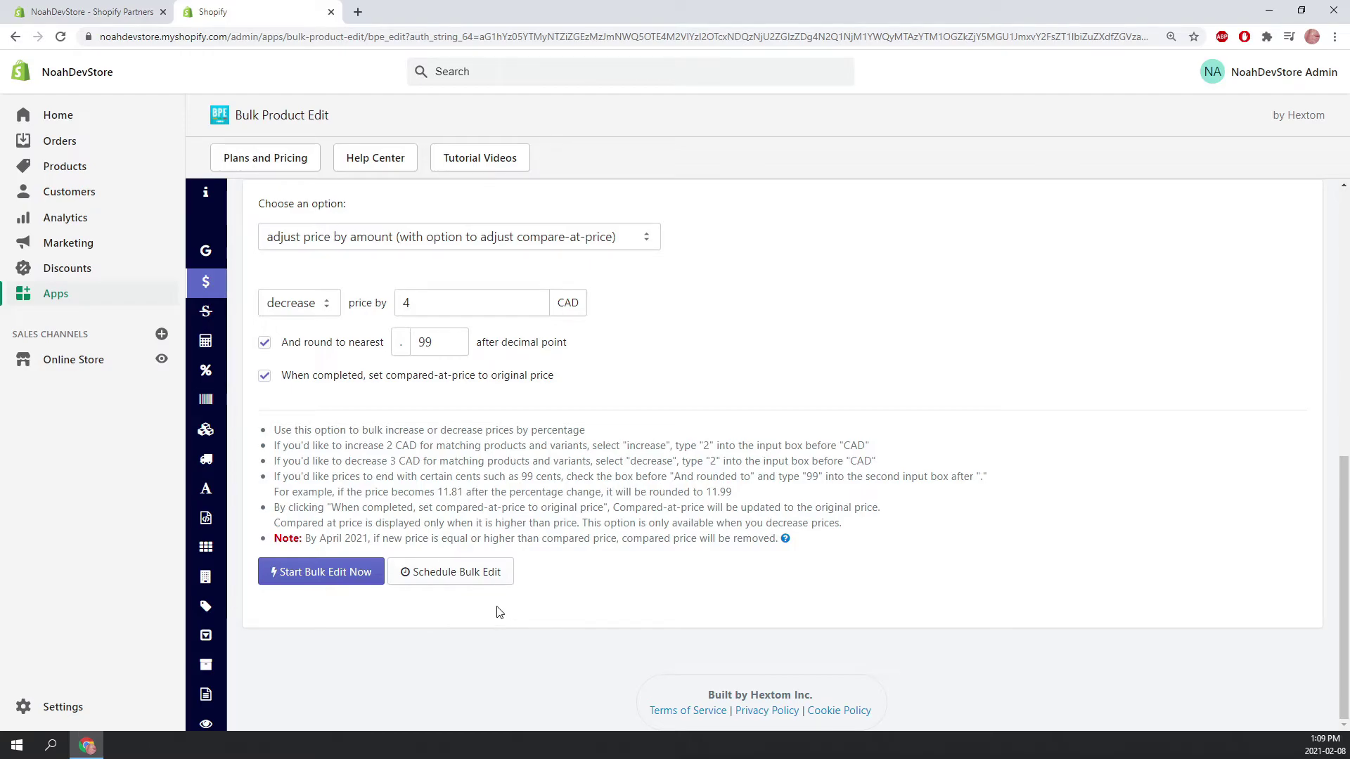
pyautogui.click(473, 585)
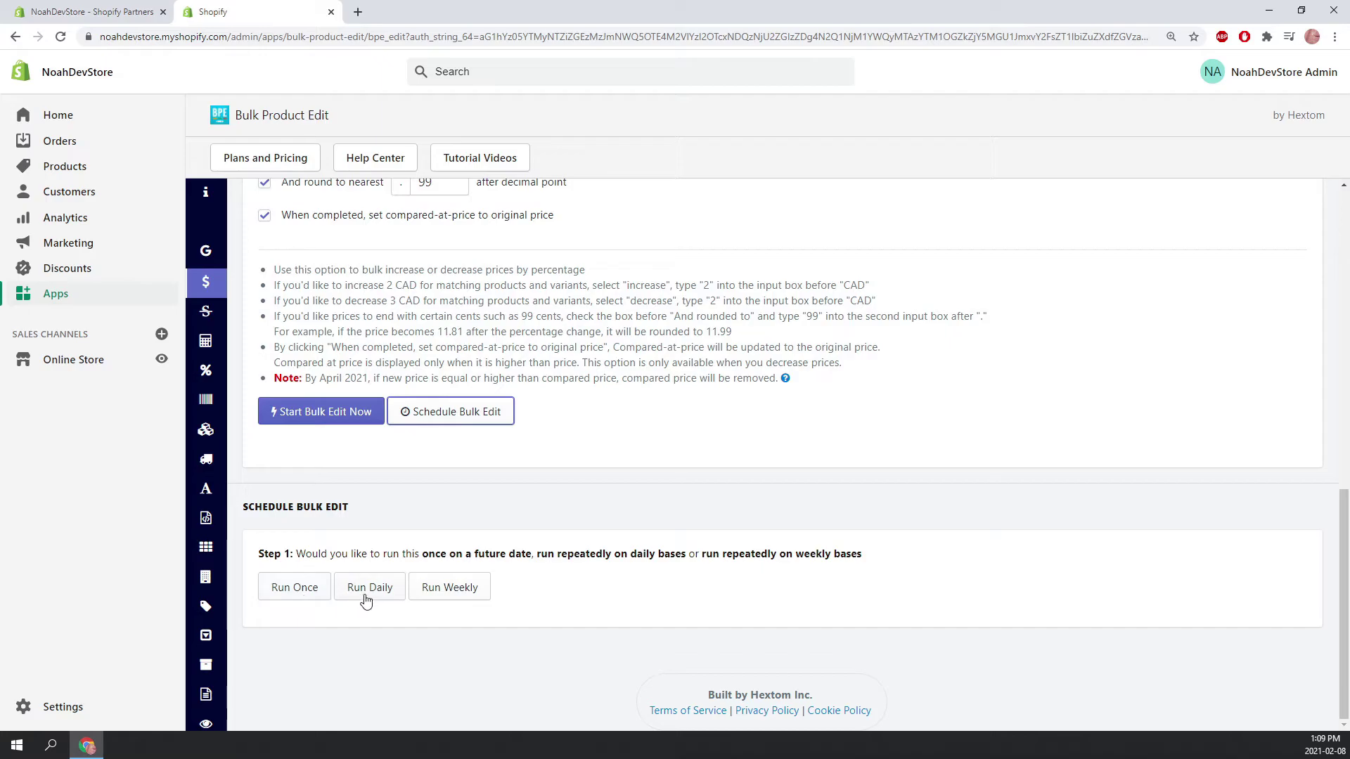
pyautogui.click(329, 597)
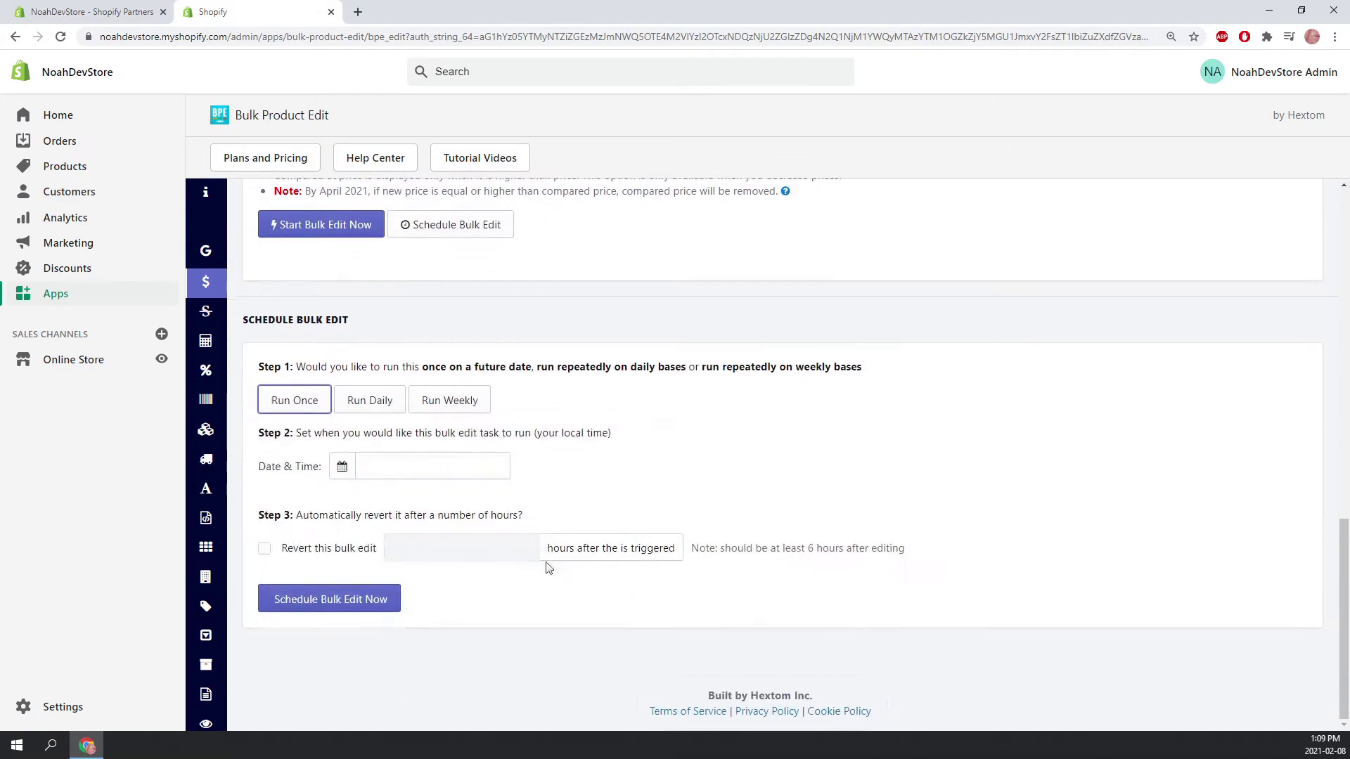
pyautogui.click(399, 473)
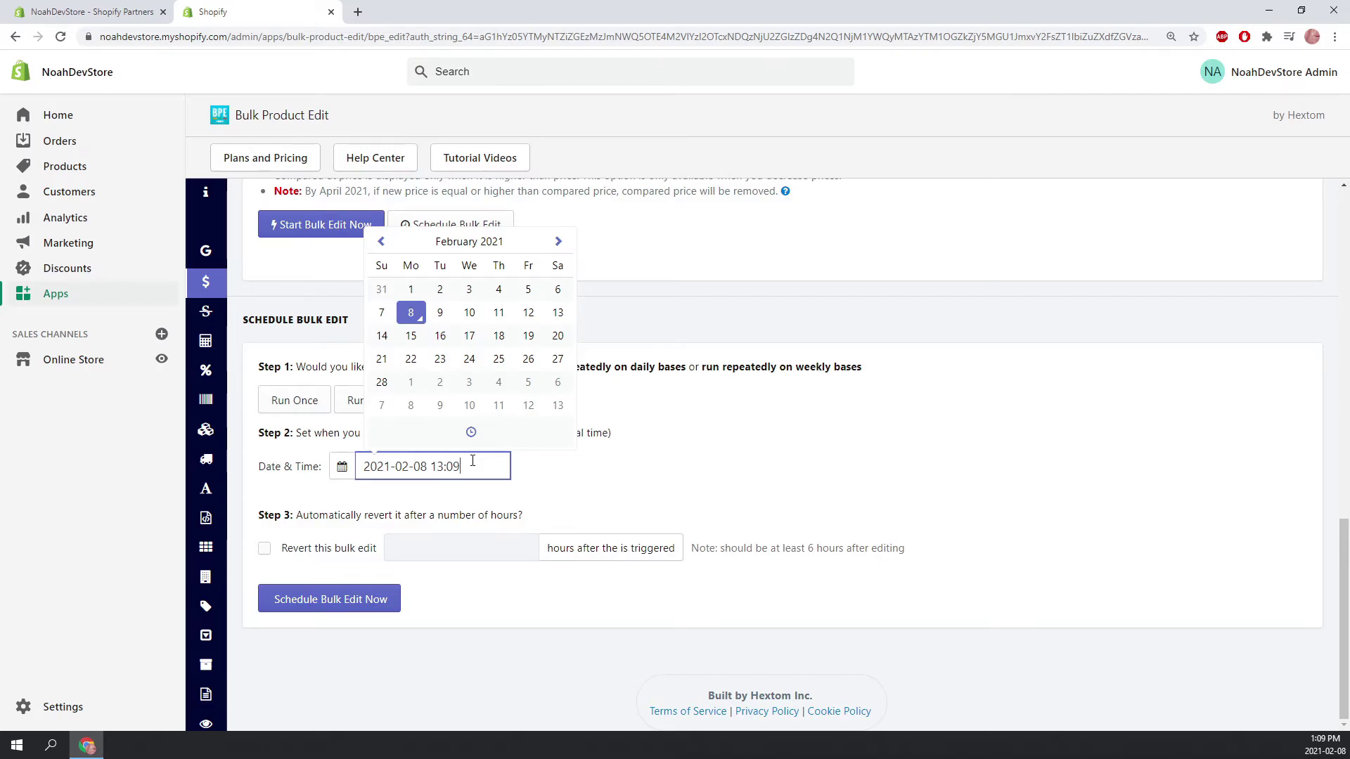
pyautogui.press('BackSpace')
pyautogui.press('BackSpace')
pyautogui.press('Tab')
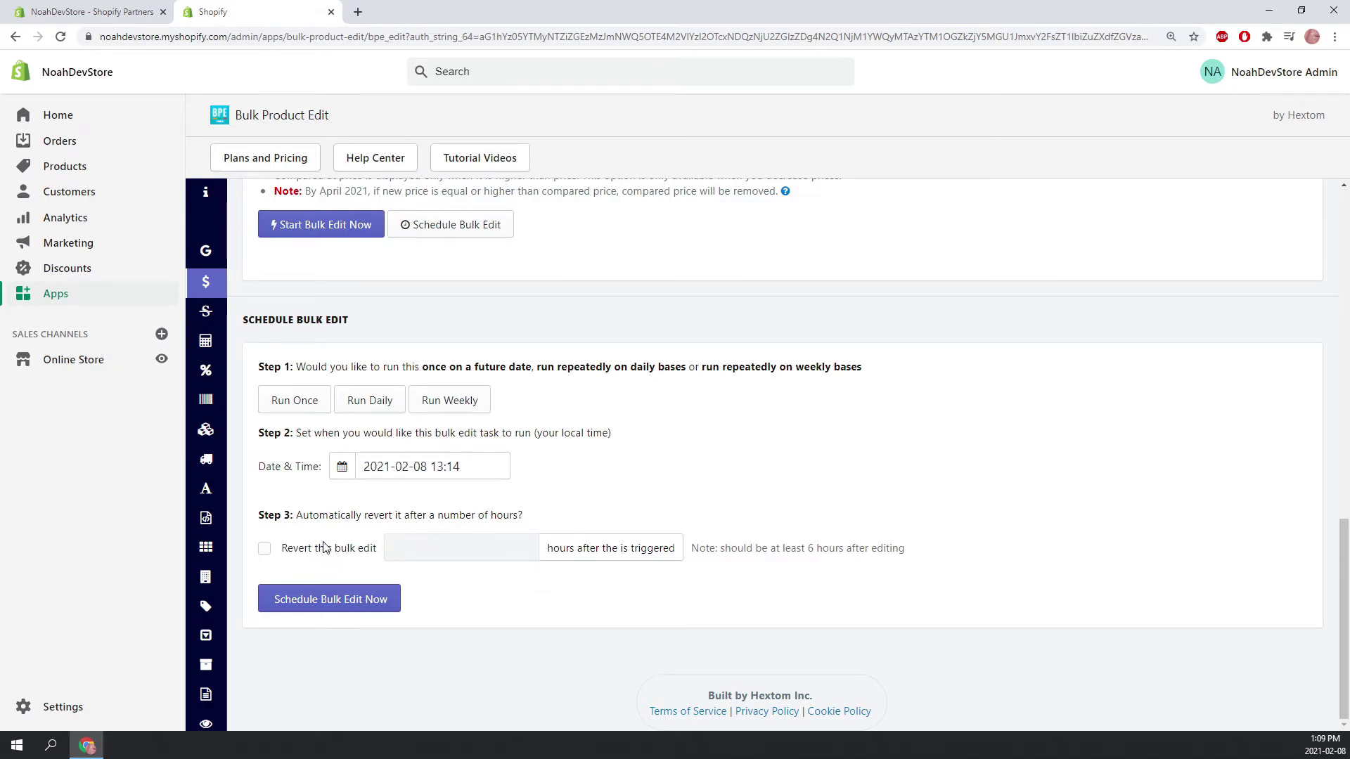
pyautogui.click(271, 551)
pyautogui.click(427, 552)
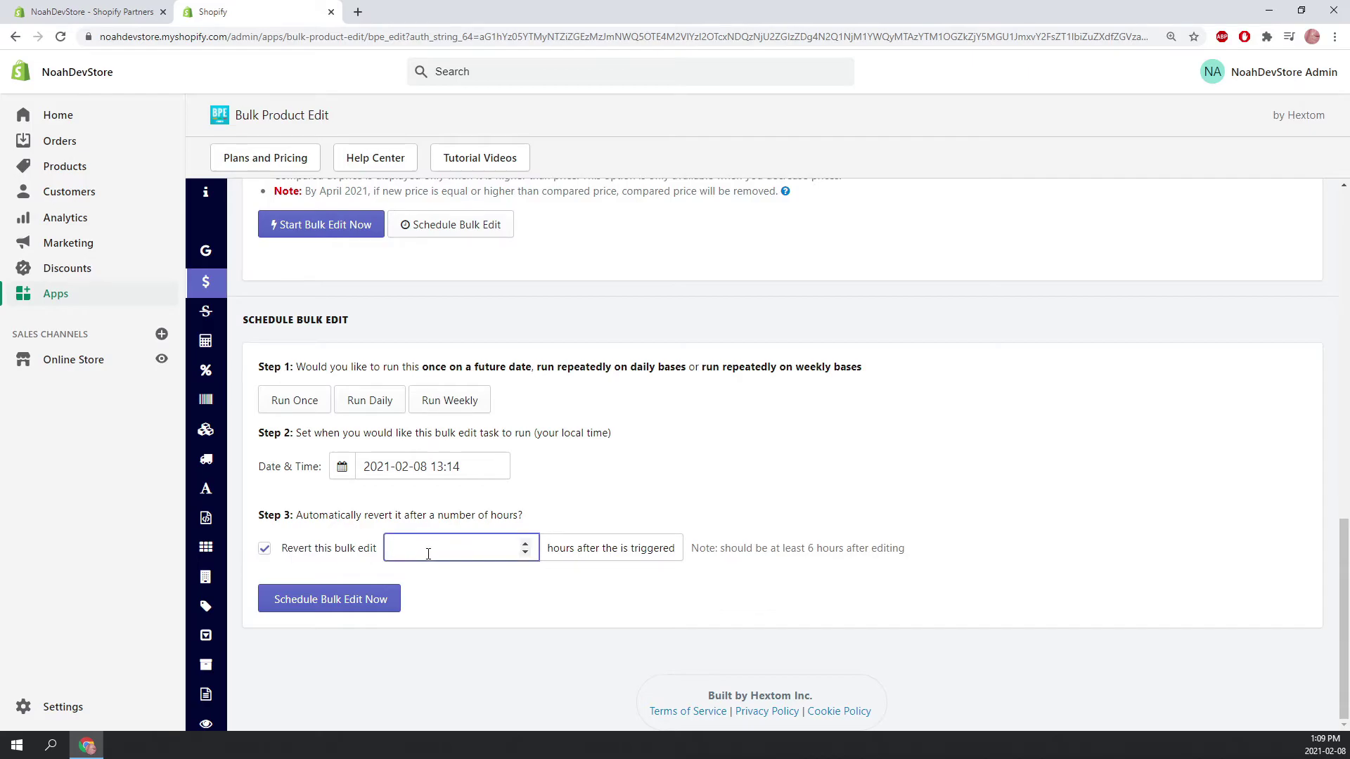
pyautogui.write('72')
pyautogui.click(464, 609)
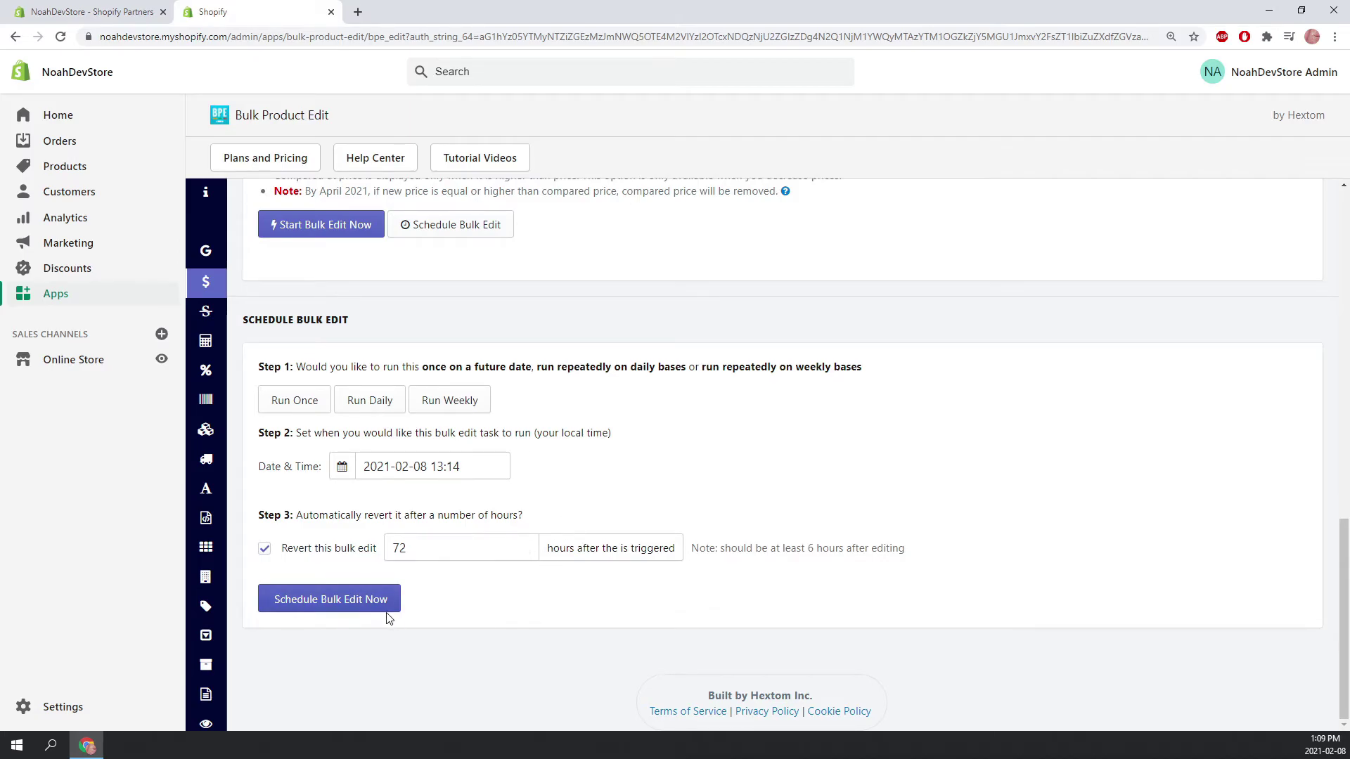
# - Submit the scheduled task and go to the Scheduled Bulk Edit Tasks list from the confirmation
pyautogui.click(367, 609)
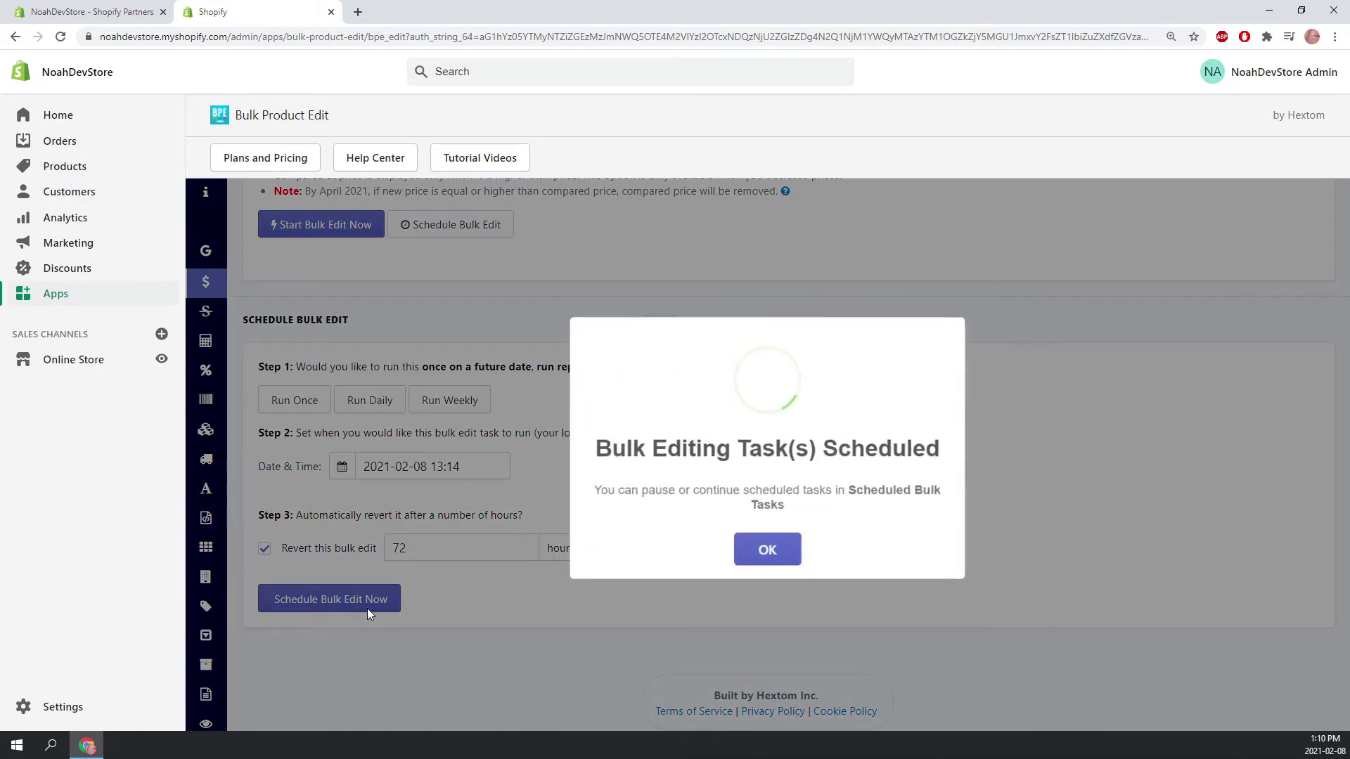
pyautogui.click(787, 558)
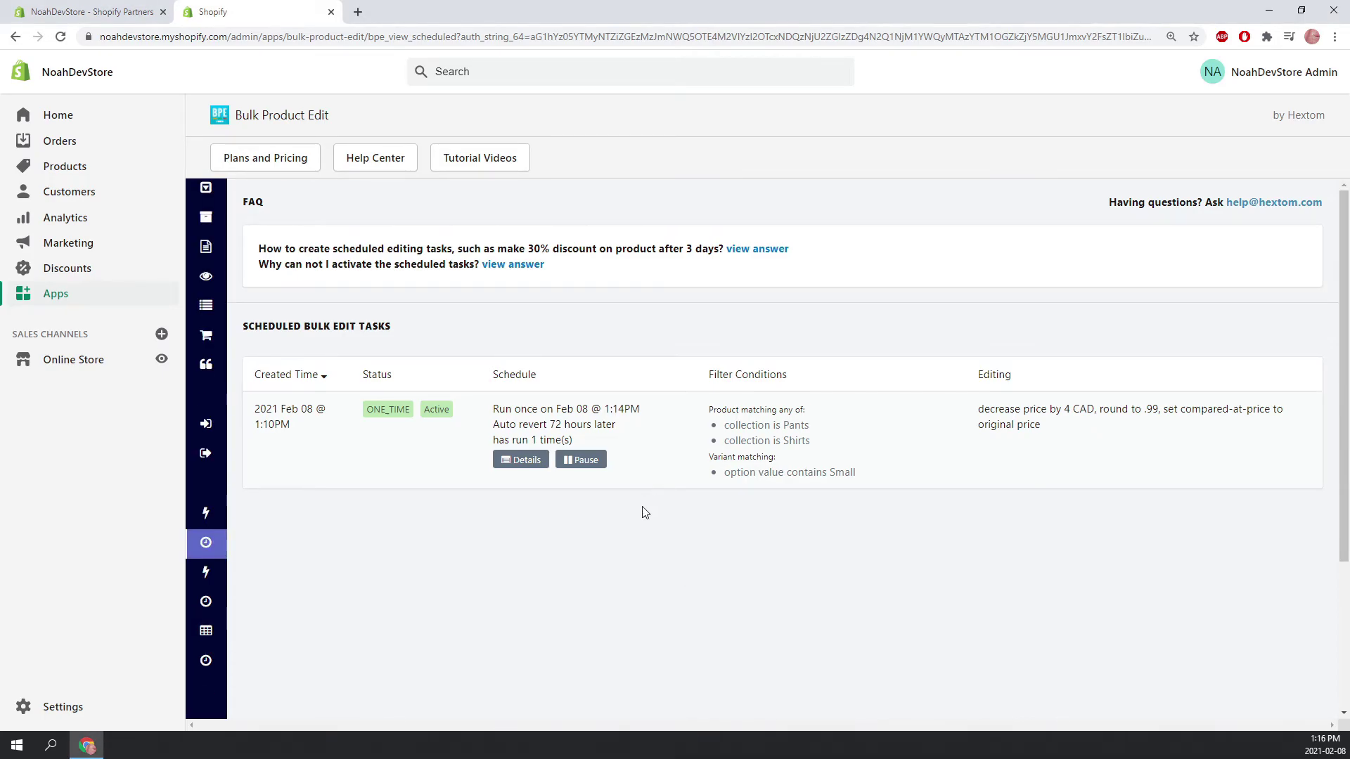
# - Show Bulk Edit Tasks, where the Feb 08 1:14PM edit finished with 2 products and 2 variants
pyautogui.moveTo(211, 509)
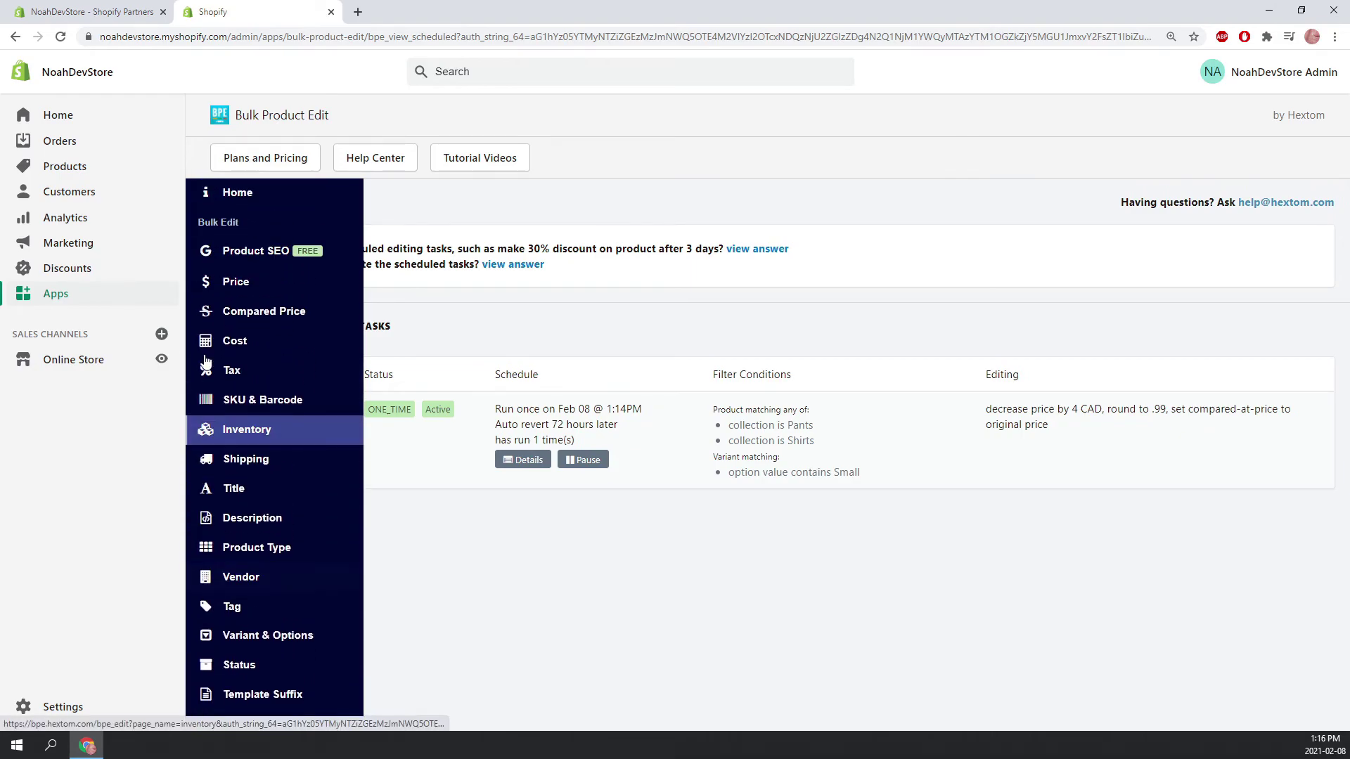
pyautogui.scroll(-6, 210, 380)
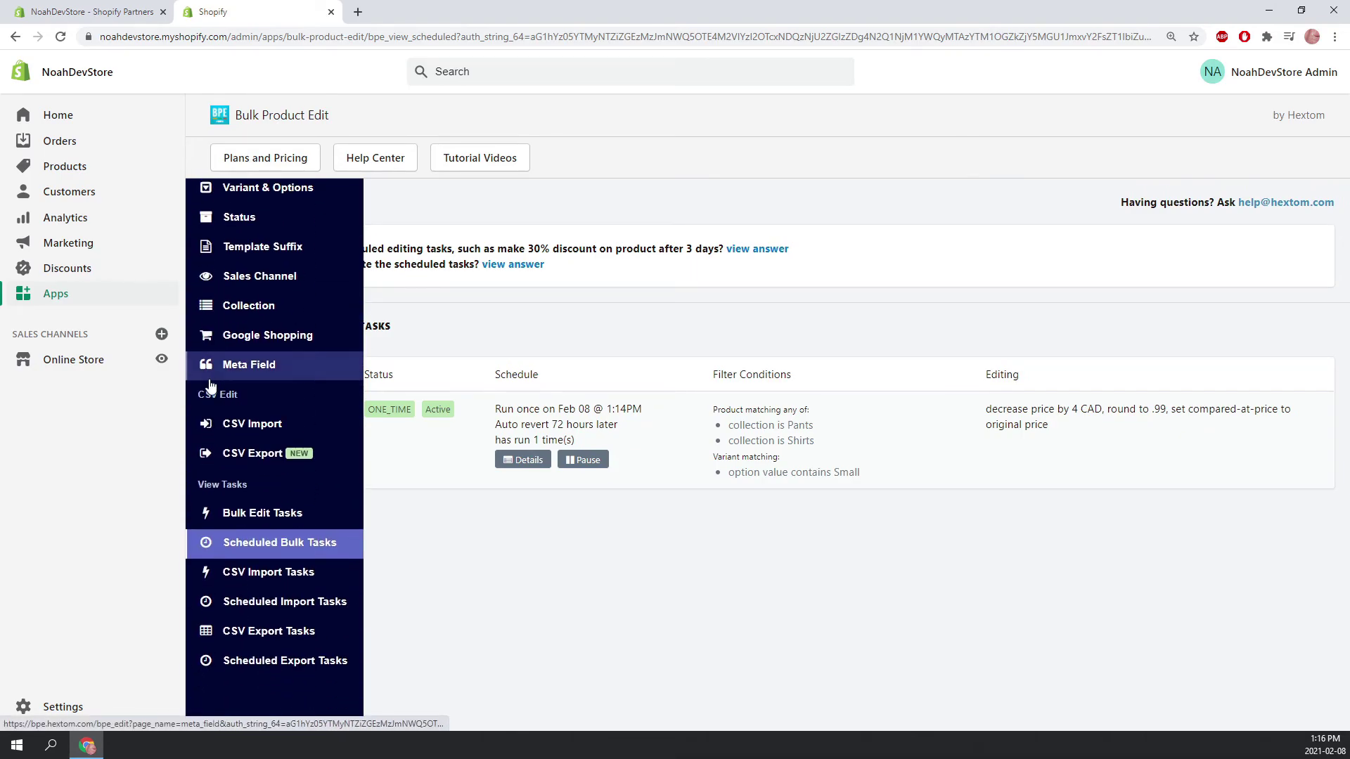
pyautogui.click(320, 524)
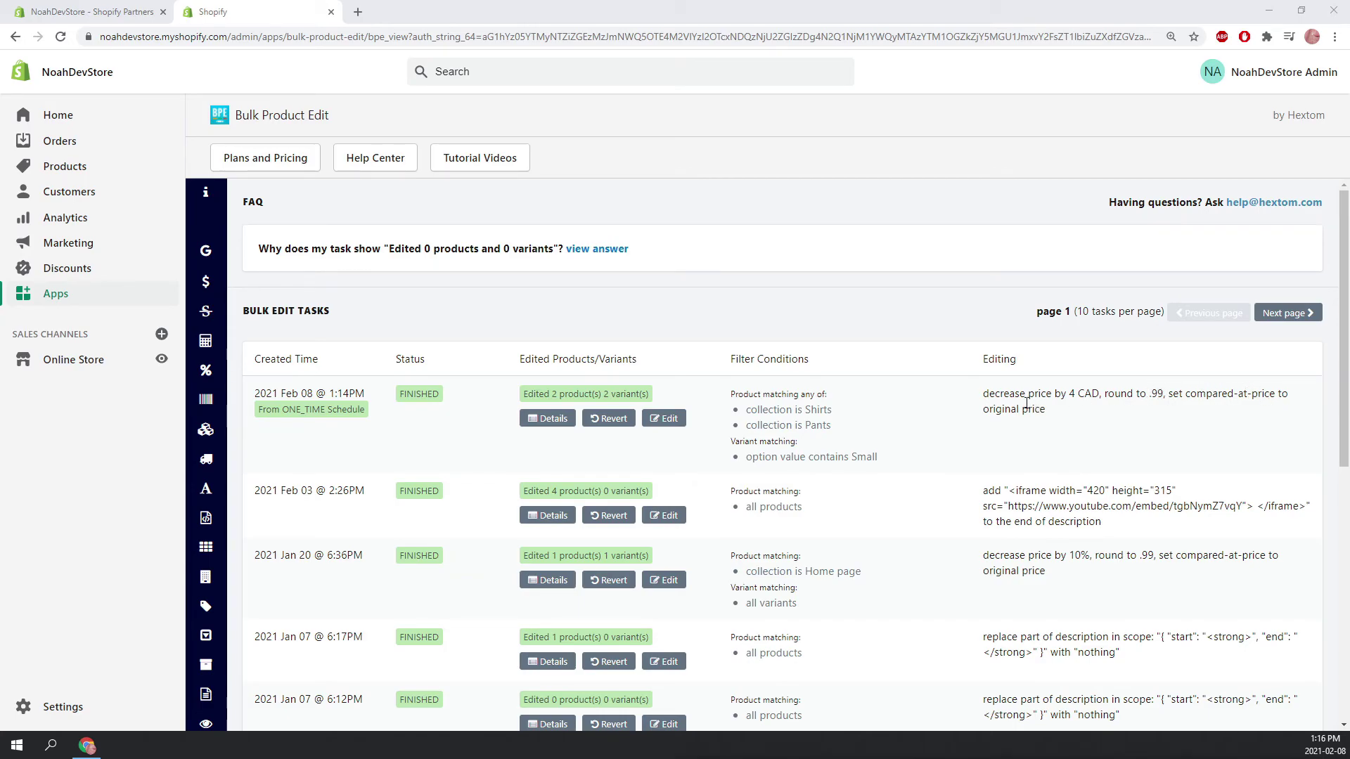
# - Open the top task's edited-products log and highlight Red Shirt's Small variant and new 5.99 price
pyautogui.click(537, 420)
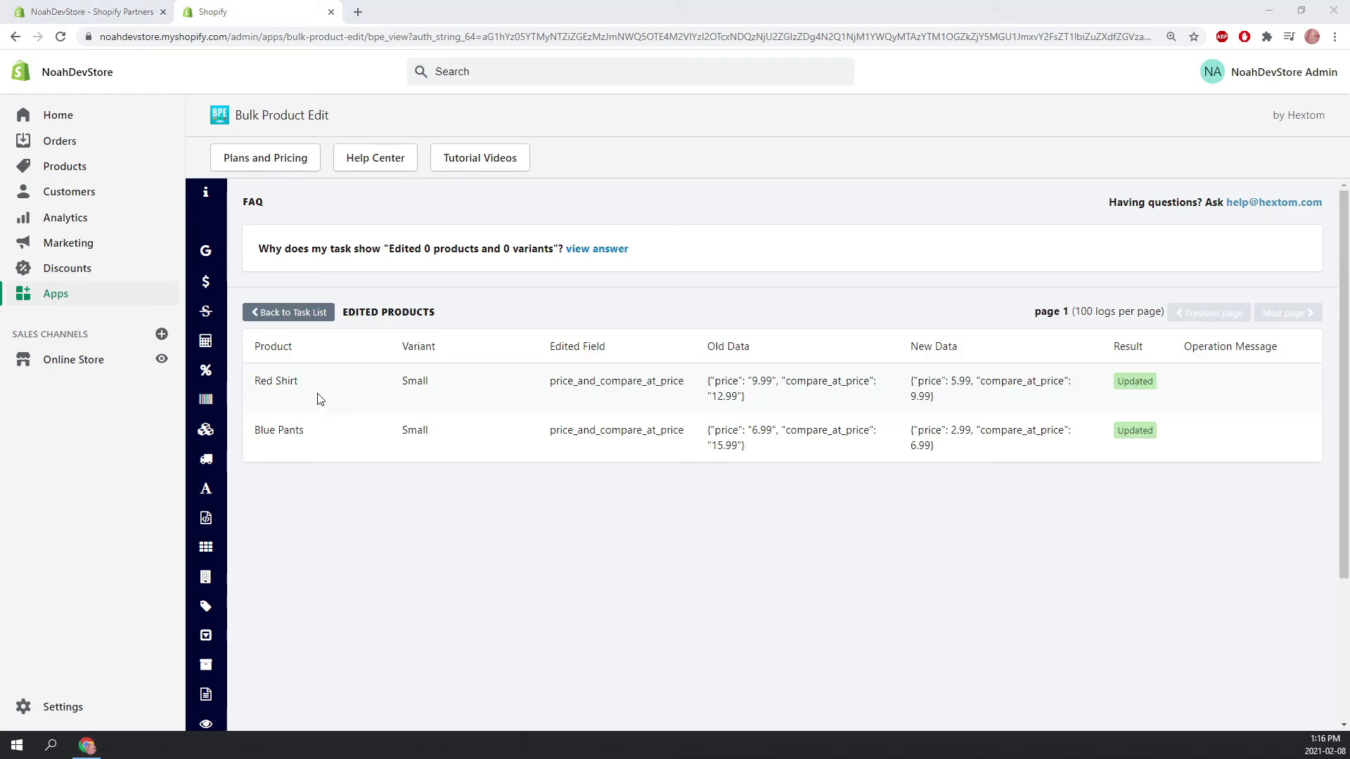
pyautogui.doubleClick(439, 383)
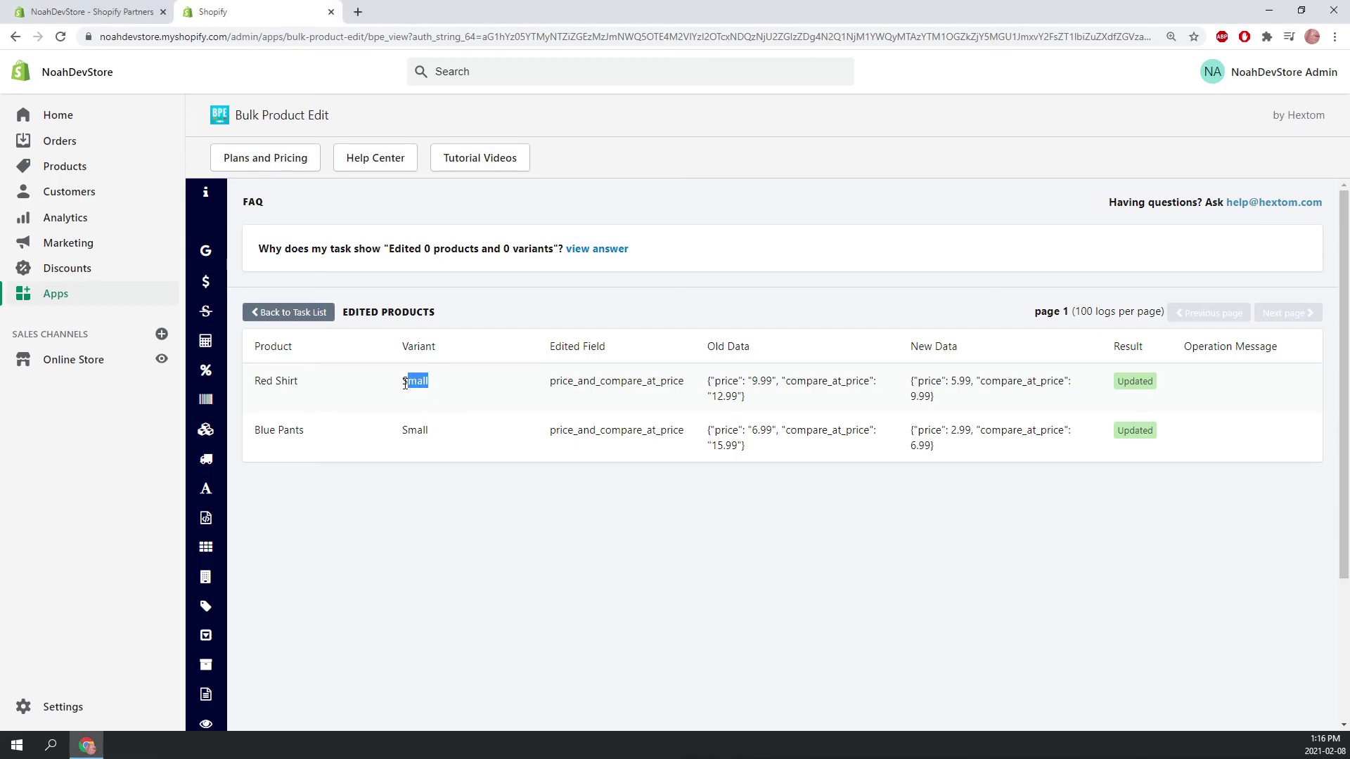
pyautogui.click(461, 385)
pyautogui.moveTo(974, 384); pyautogui.dragTo(950, 383)
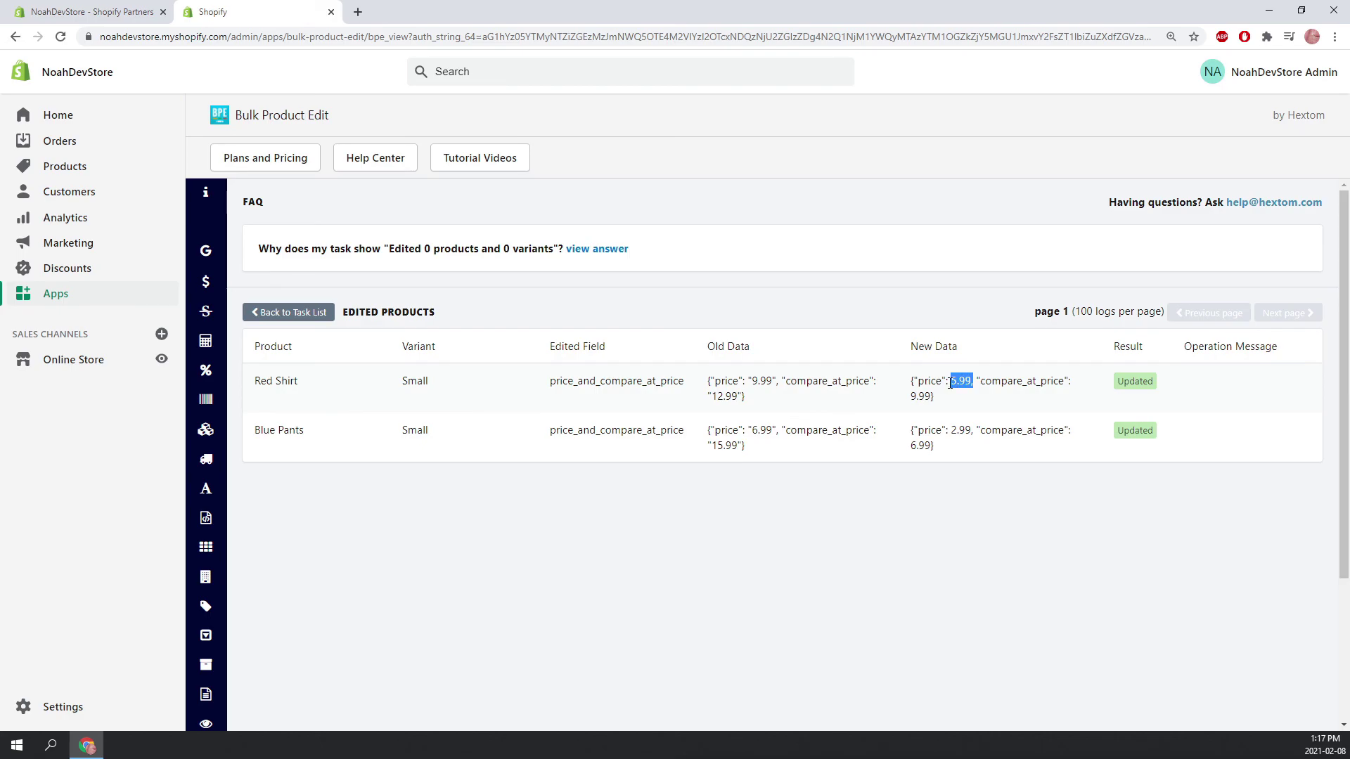
pyautogui.click(971, 430)
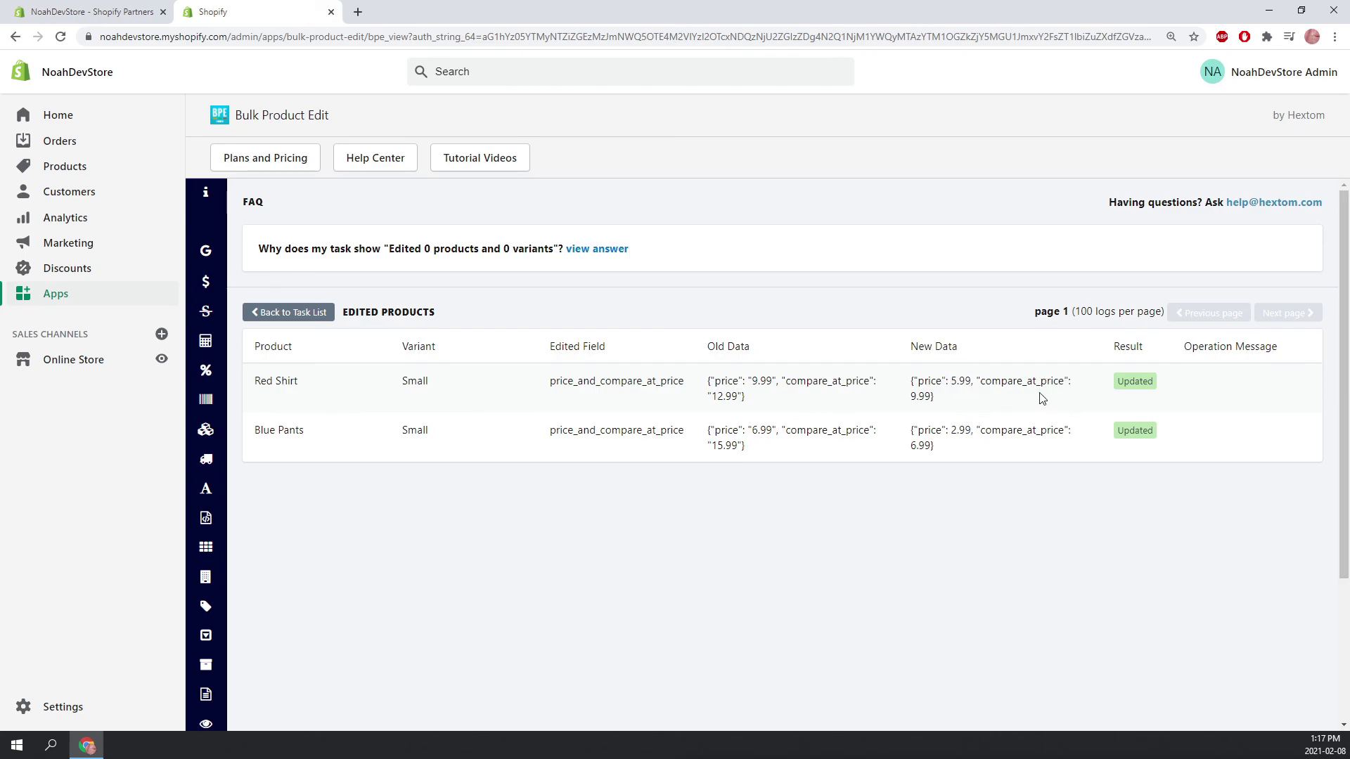